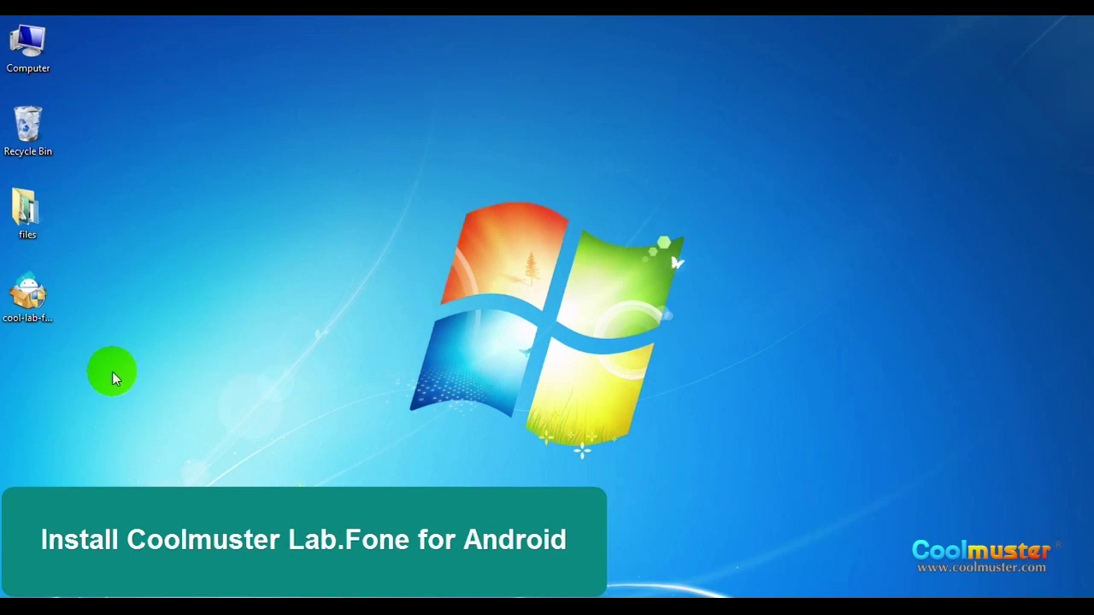
Step: Install Lab.Fone from the cool-lab-fone package to the default location, then launch it
{"action": "left_click", "coordinate": [30, 299]}
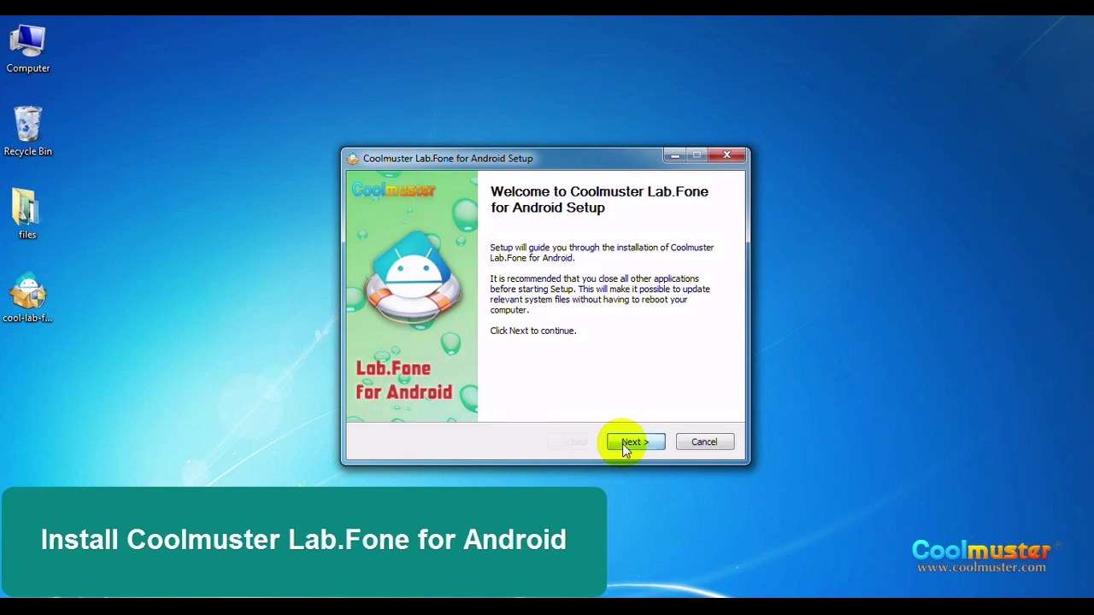
{"action": "left_click", "coordinate": [624, 444]}
{"action": "left_click", "coordinate": [625, 444]}
{"action": "left_click", "coordinate": [624, 444]}
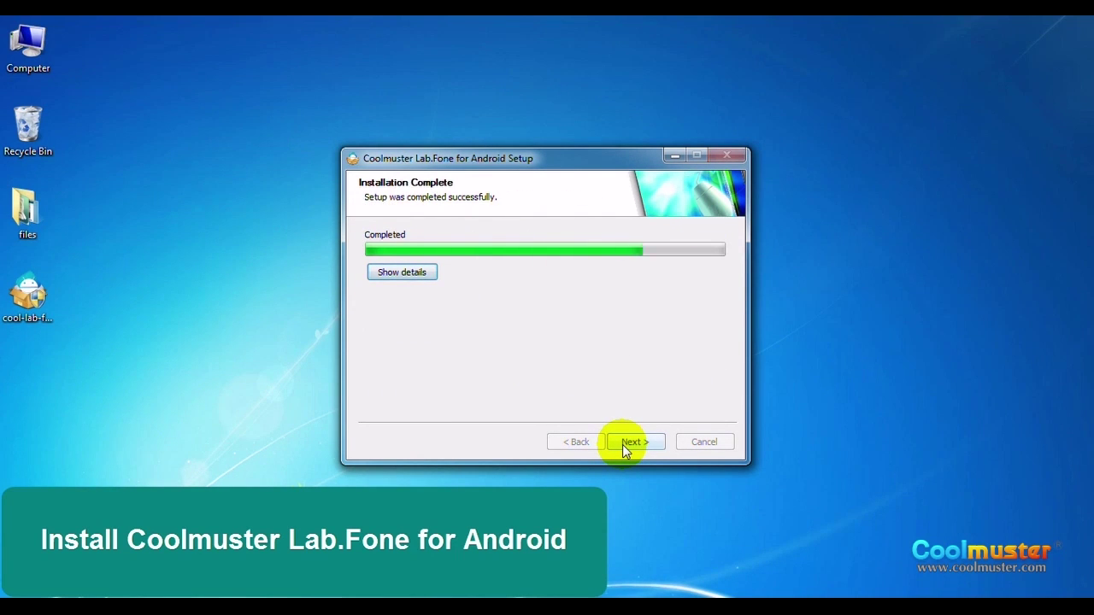
{"action": "left_click", "coordinate": [624, 445]}
{"action": "left_click", "coordinate": [623, 445]}
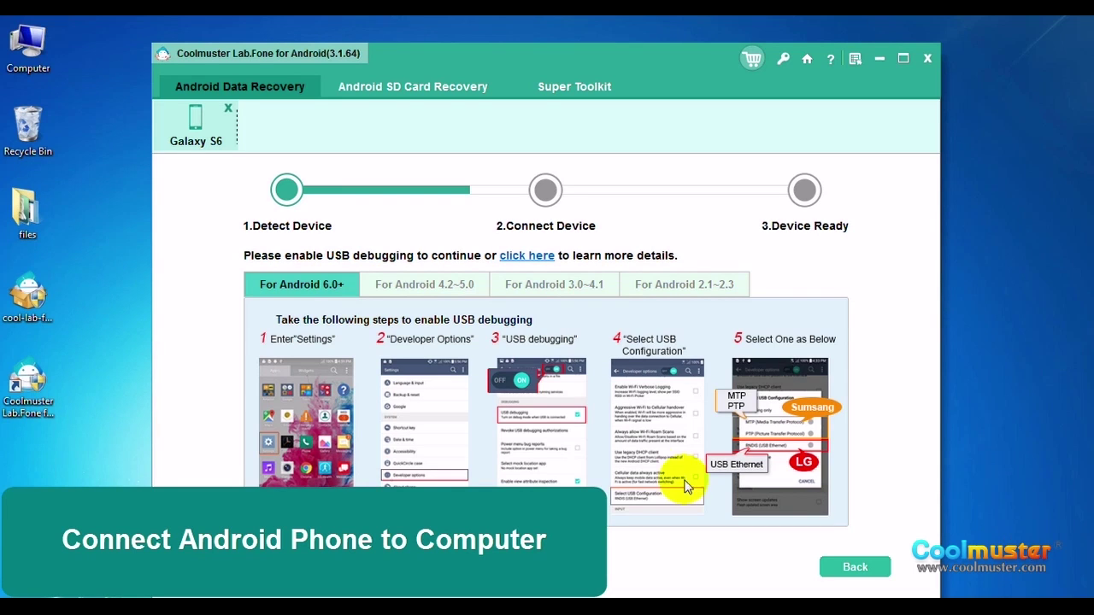
Step: Review USB debugging steps for Android 4.2~5.0, 3.0~4.1 and 2.1~2.3, then scan all data types
{"action": "left_click", "coordinate": [440, 285]}
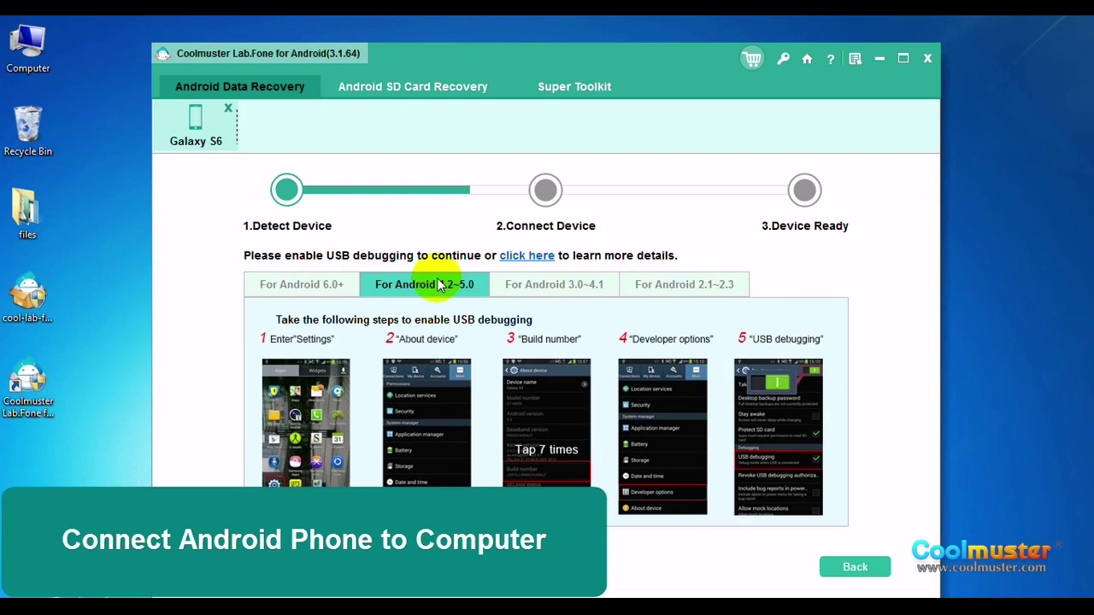
{"action": "left_click", "coordinate": [557, 286]}
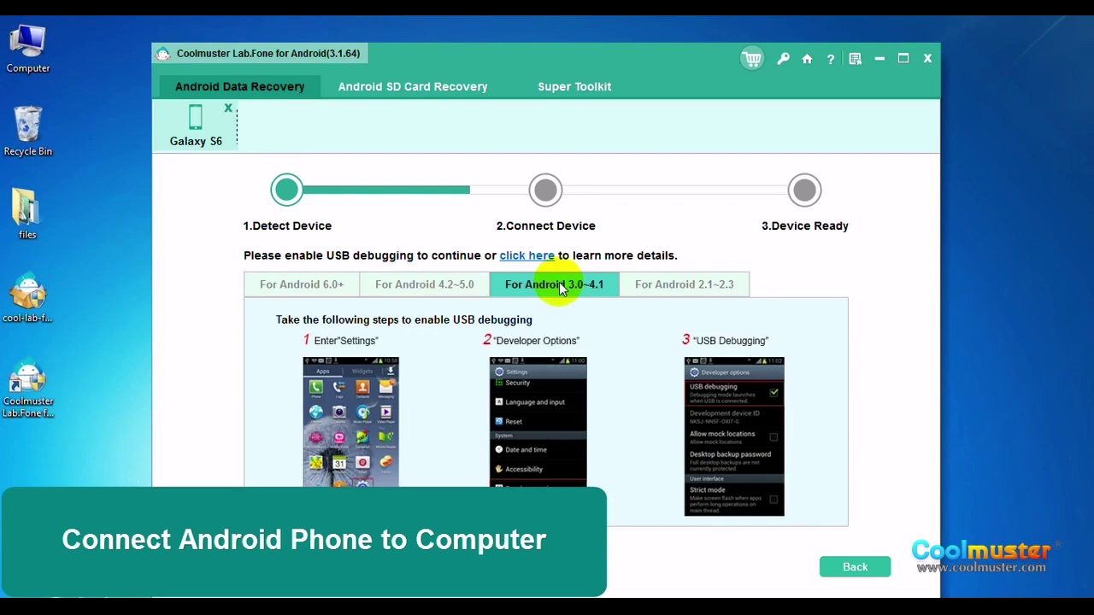
{"action": "left_click", "coordinate": [694, 288]}
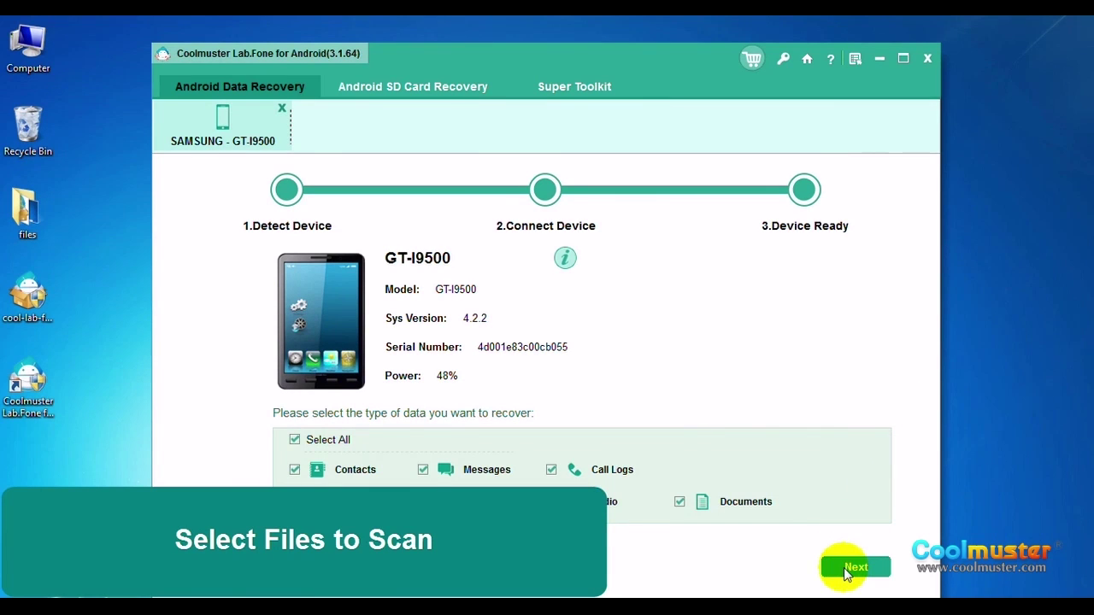
{"action": "left_click", "coordinate": [845, 567]}
Step: Retry past the root-privilege screen so the scan finds 573 items (345.34 MB)
{"action": "left_click", "coordinate": [846, 568]}
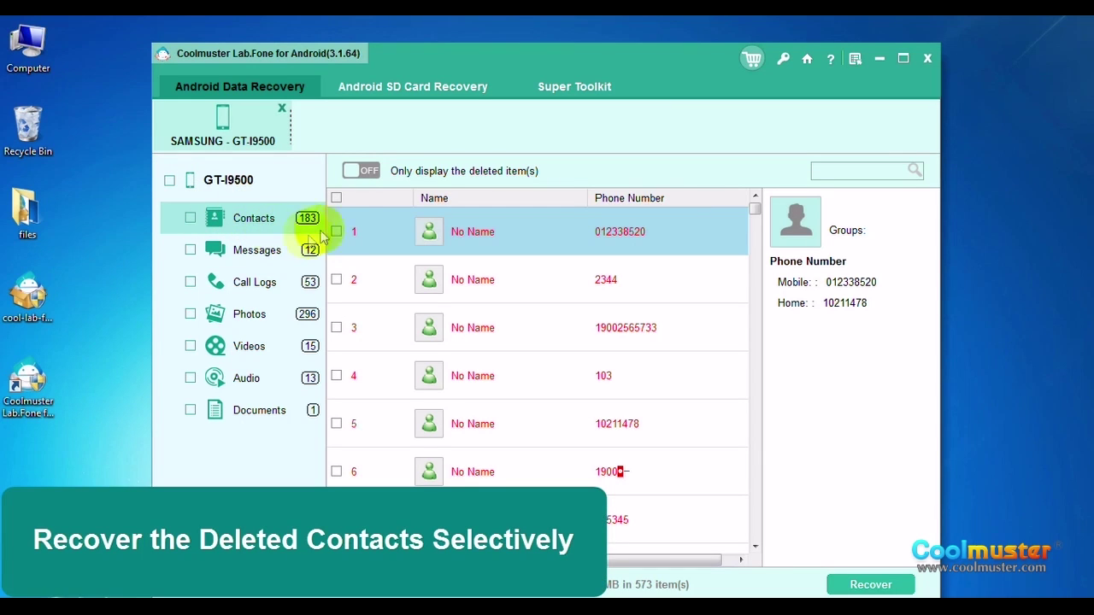
Step: Recover only the 34 deleted contacts into the Coolmuster folder
{"action": "left_click", "coordinate": [365, 171]}
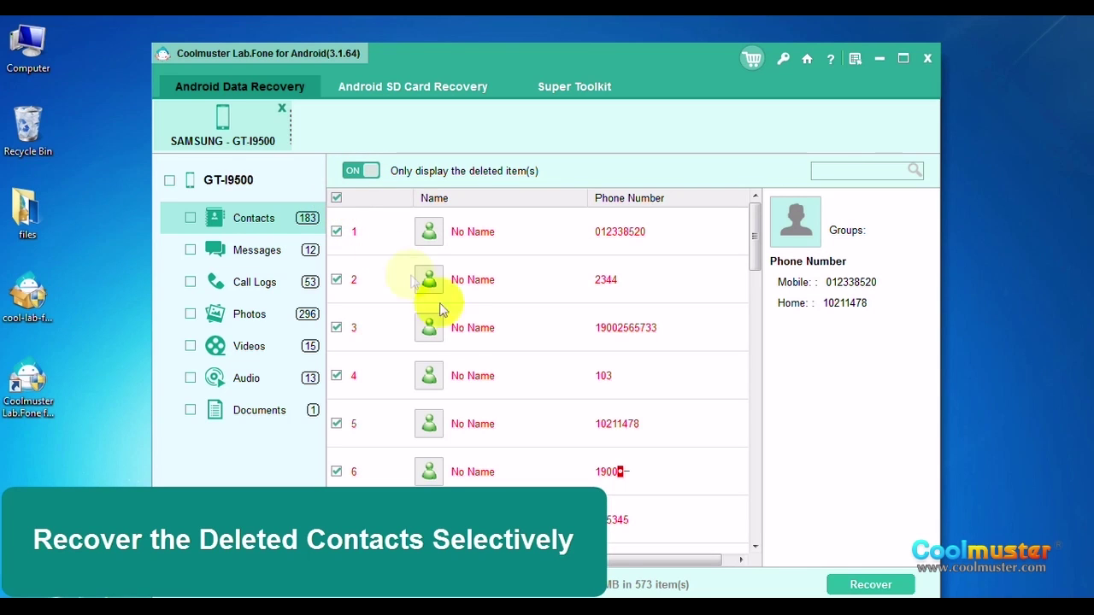
{"action": "left_click", "coordinate": [846, 588]}
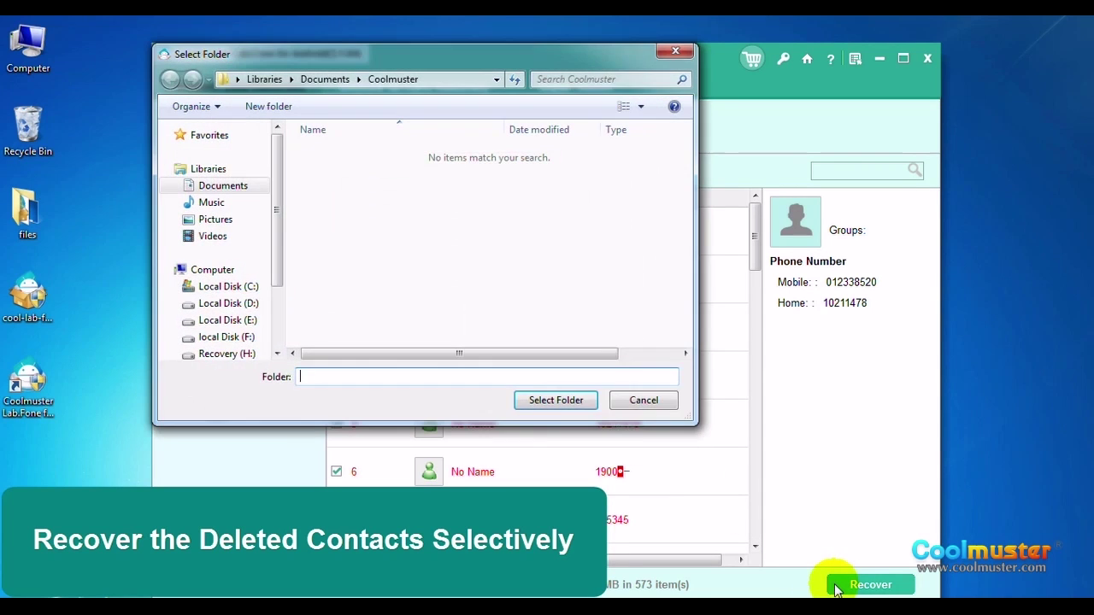
{"action": "left_click", "coordinate": [536, 403]}
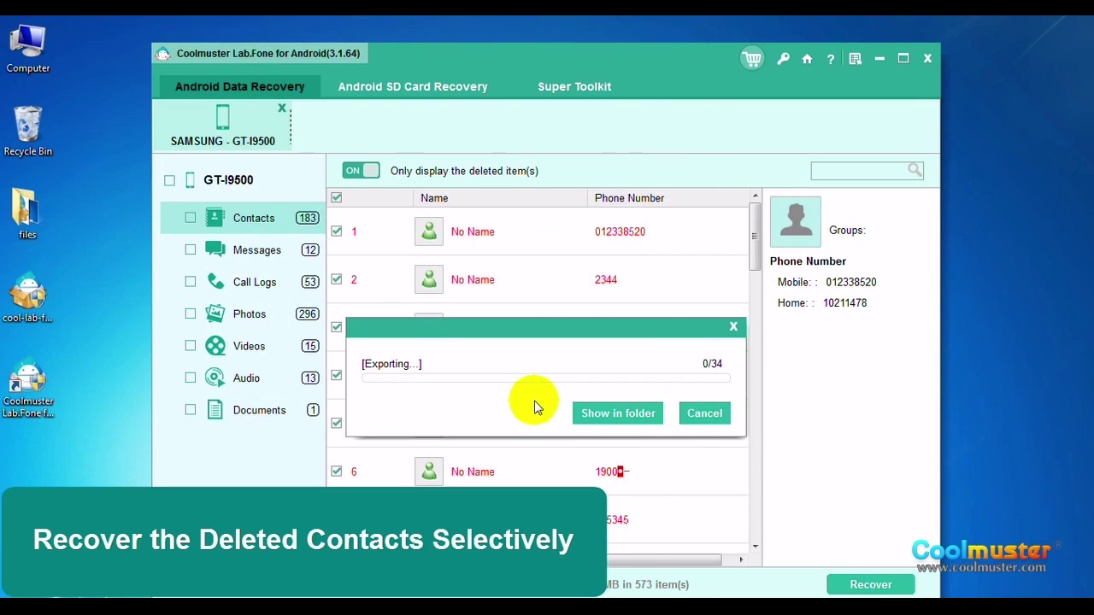
Step: Verify Contacts.html in Coolmuster\Contacts and dismiss the 34/34 export summary
{"action": "left_click", "coordinate": [609, 414]}
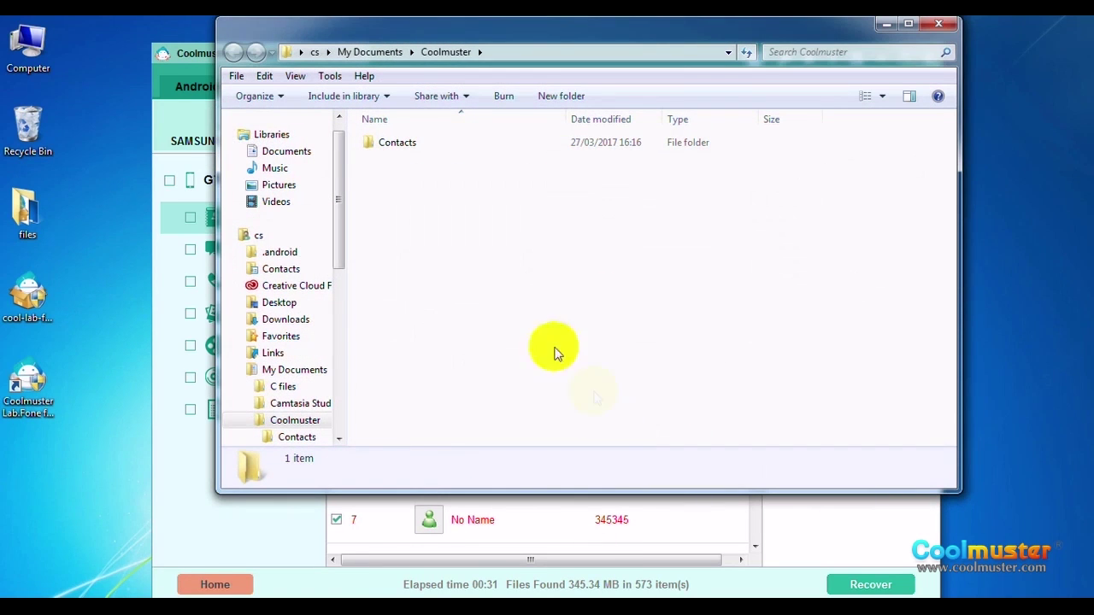
{"action": "double_click", "coordinate": [415, 147]}
{"action": "left_click", "coordinate": [414, 150]}
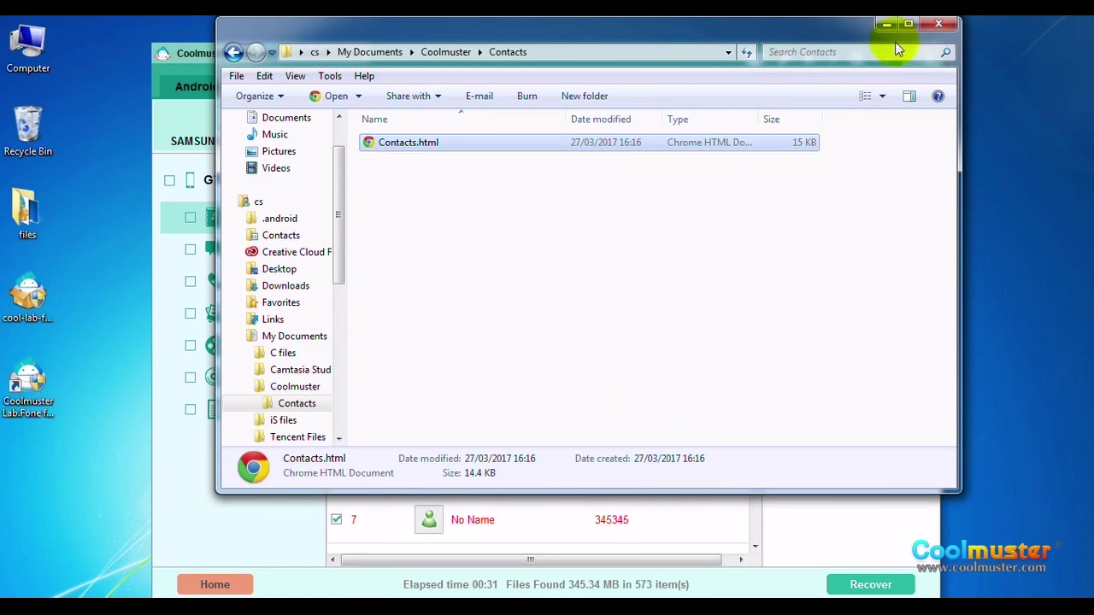
{"action": "left_click", "coordinate": [939, 24]}
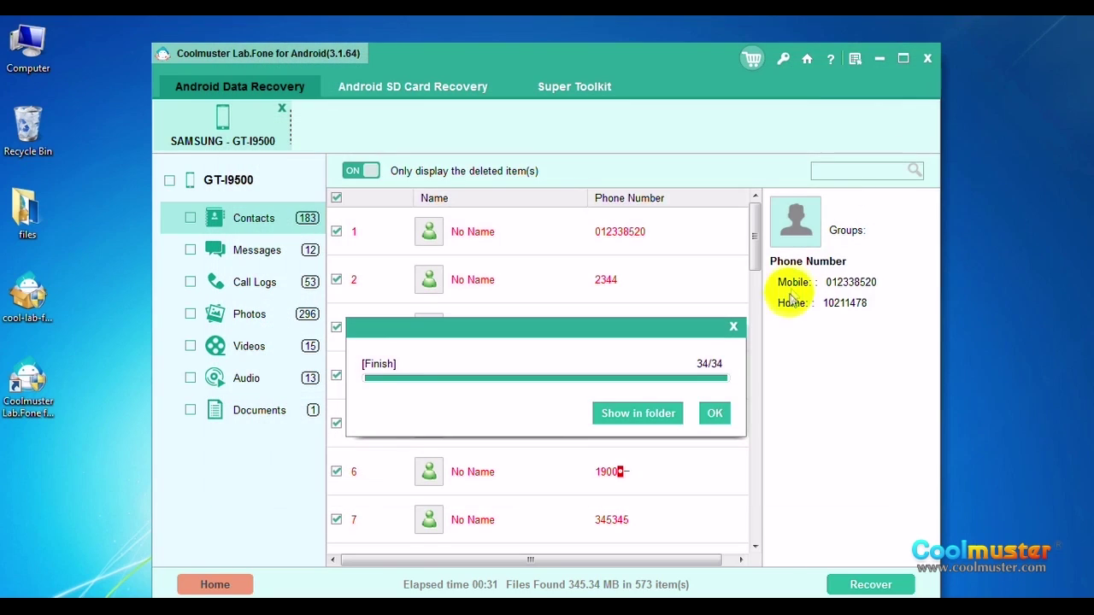
{"action": "left_click", "coordinate": [714, 413]}
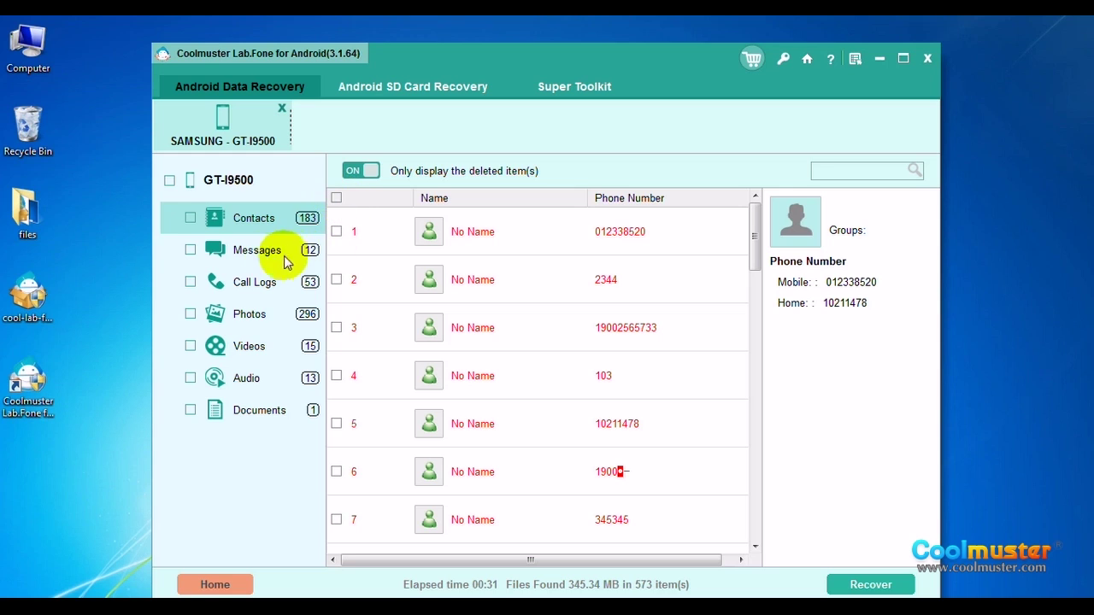
Step: Recover only the six deleted messages into the Coolmuster folder
{"action": "left_click", "coordinate": [267, 251]}
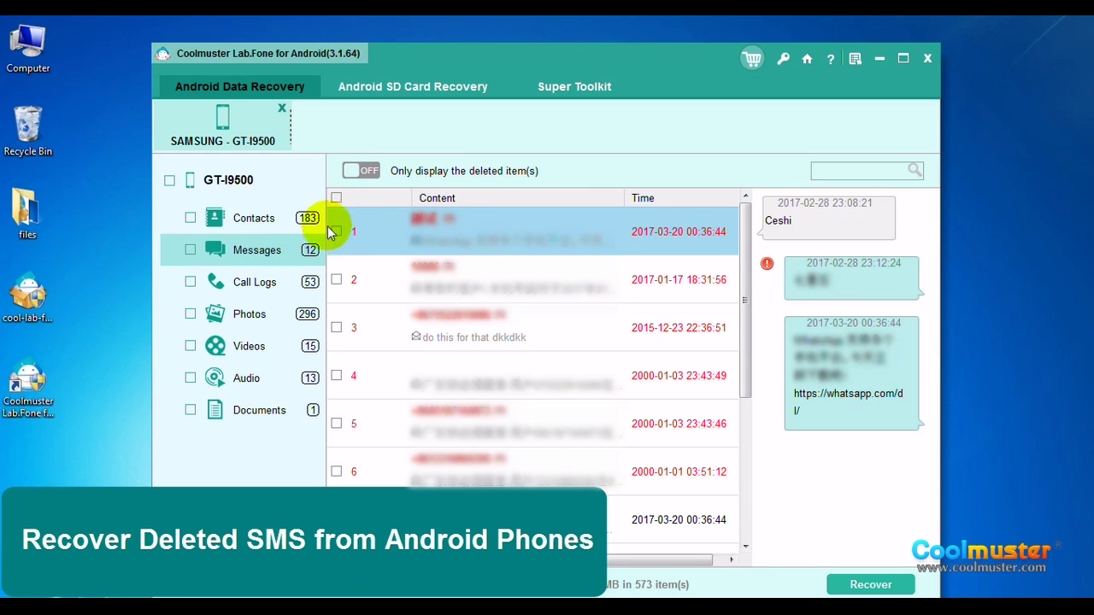
{"action": "left_click", "coordinate": [359, 173]}
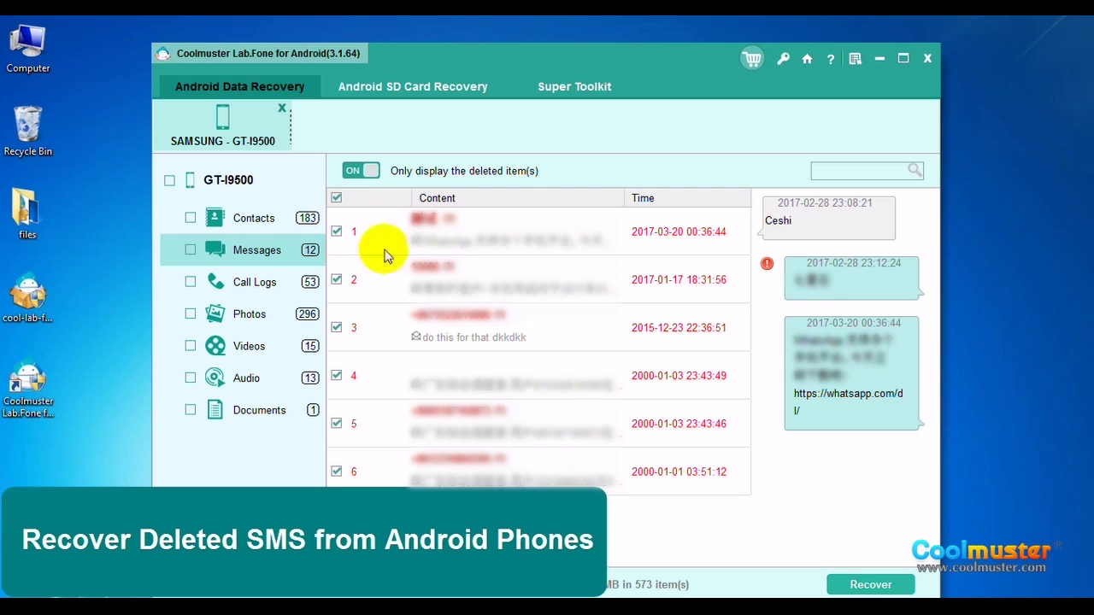
{"action": "left_click", "coordinate": [843, 586]}
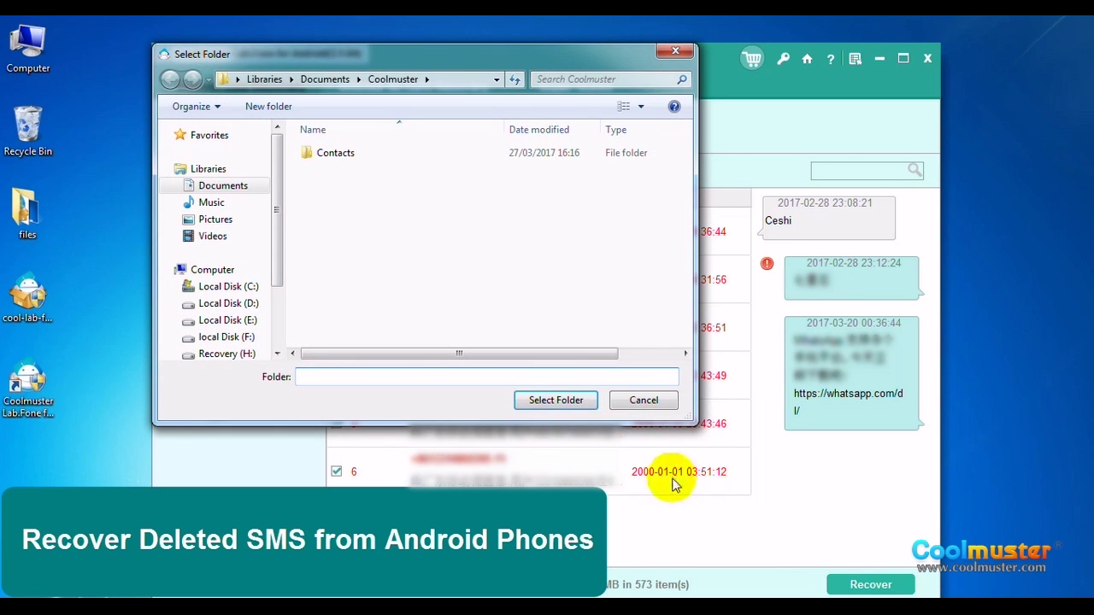
{"action": "left_click", "coordinate": [548, 398]}
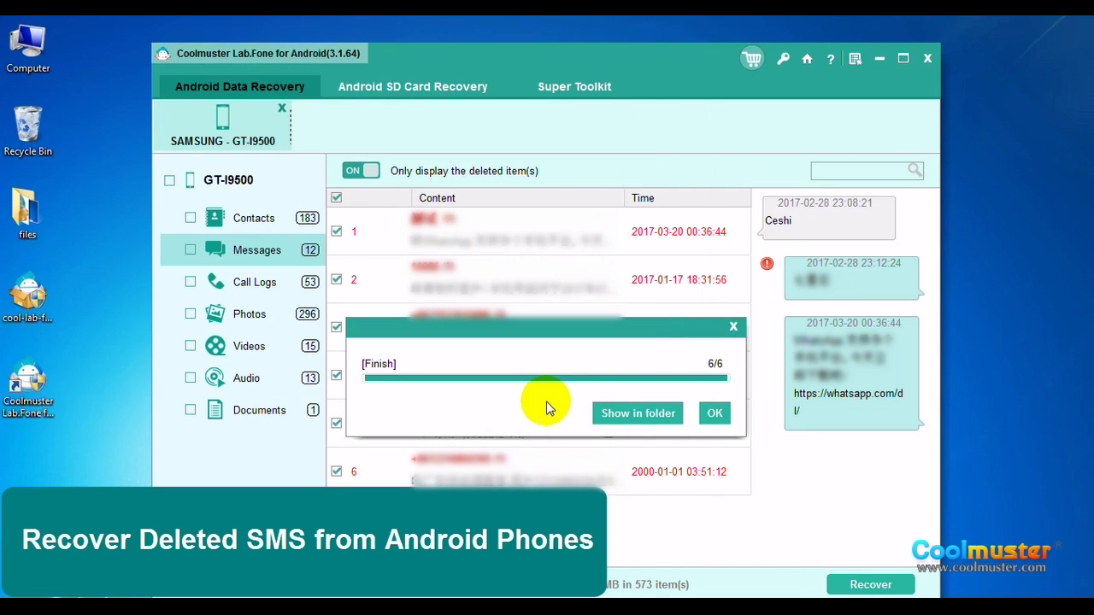
Step: Check the Coolmuster\SMS folder and dismiss the 6/6 export summary
{"action": "left_click", "coordinate": [628, 414]}
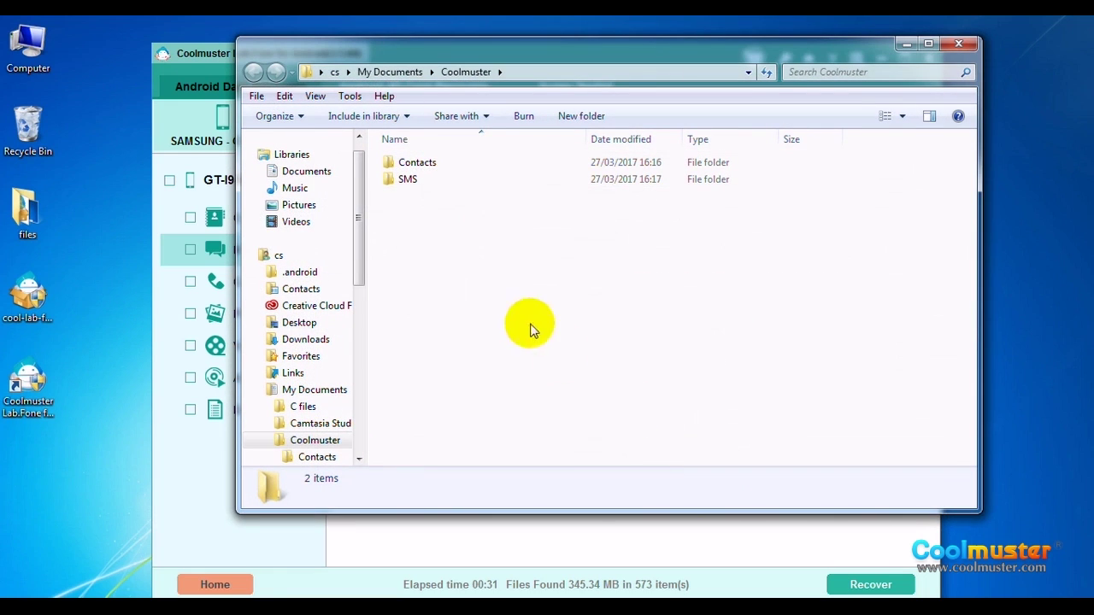
{"action": "double_click", "coordinate": [427, 181]}
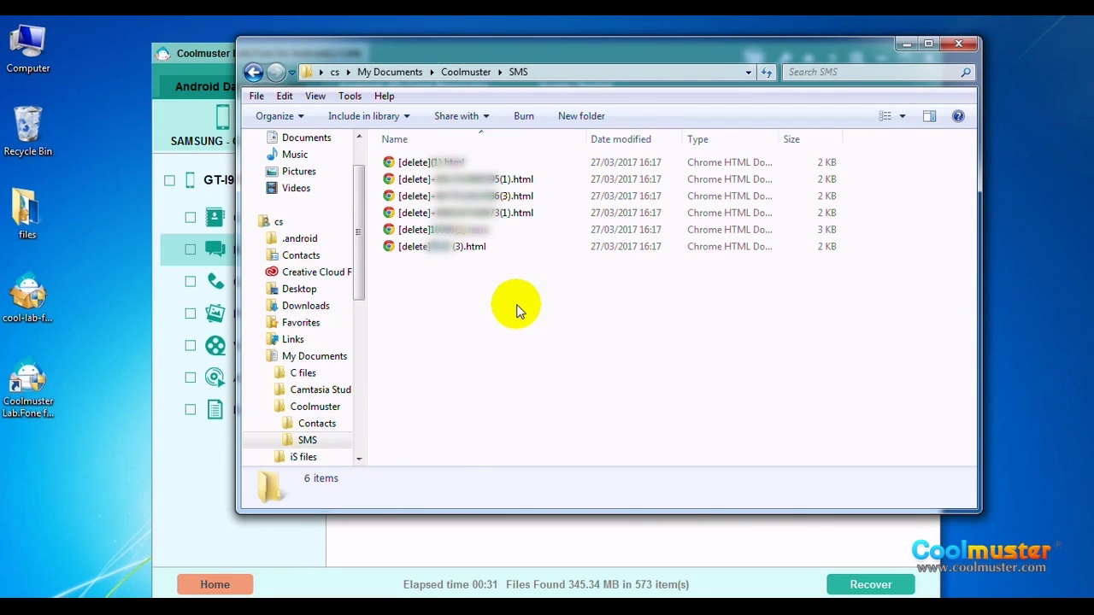
{"action": "left_click", "coordinate": [953, 44]}
{"action": "left_click", "coordinate": [716, 415]}
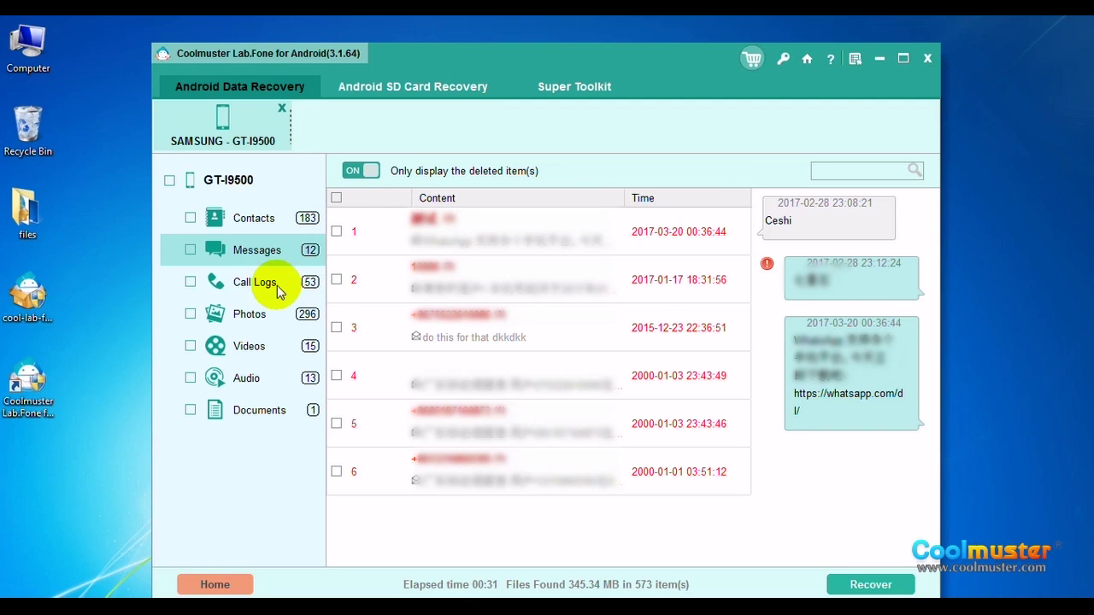
Step: Recover only the four deleted call logs into the Coolmuster folder
{"action": "left_click", "coordinate": [277, 286]}
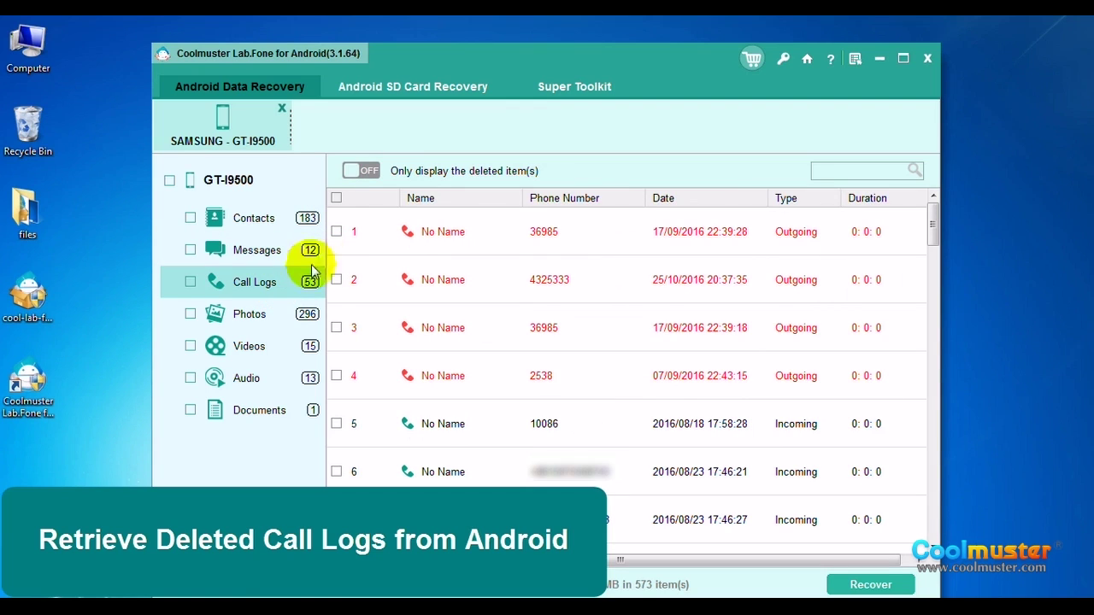
{"action": "left_click", "coordinate": [362, 173]}
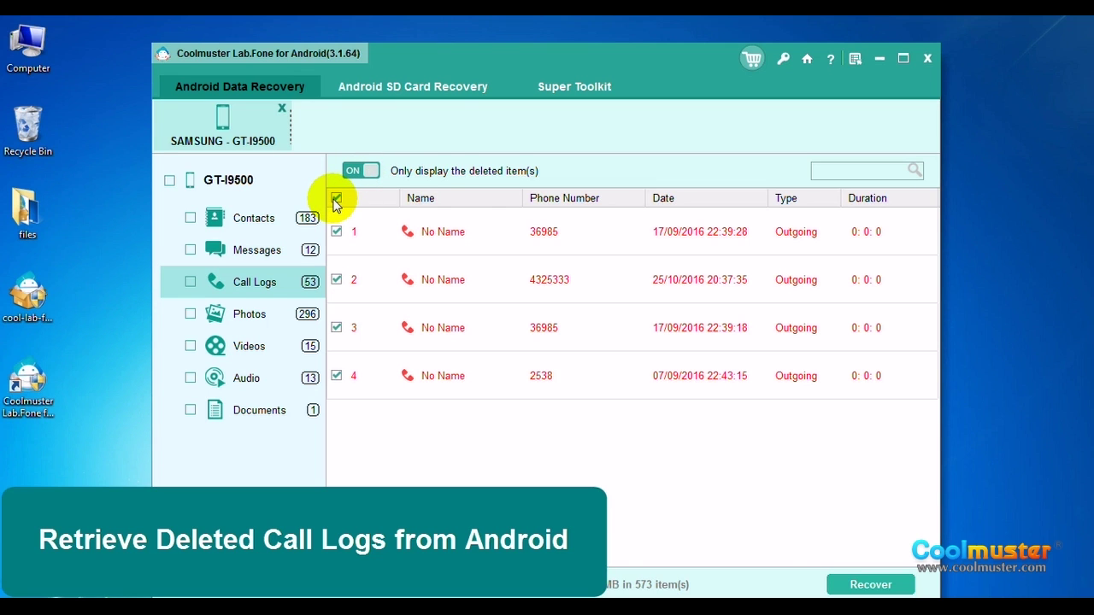
{"action": "left_click", "coordinate": [840, 582]}
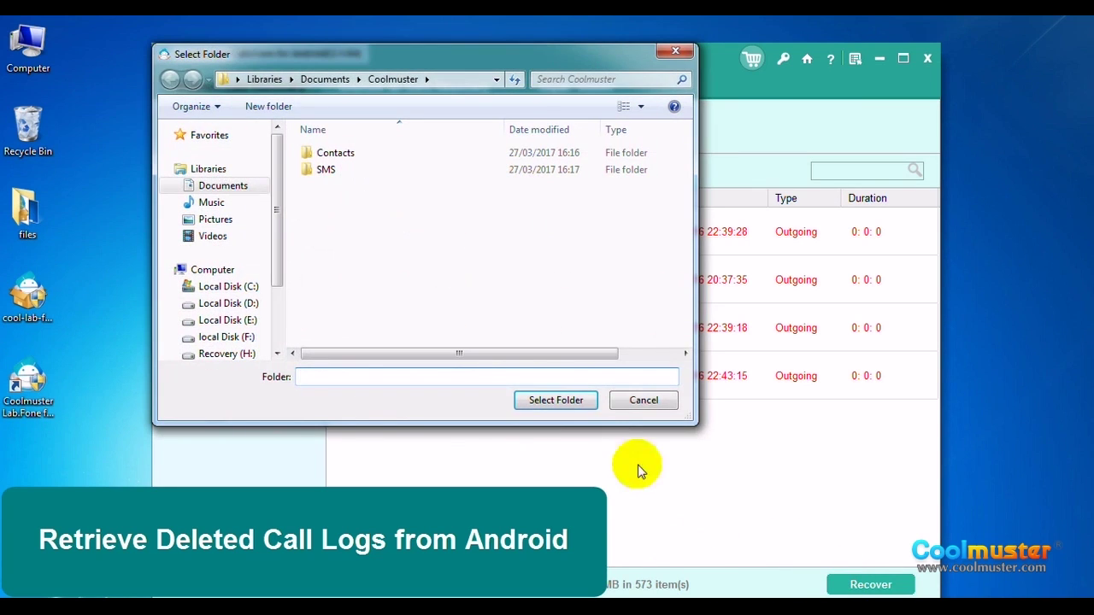
{"action": "left_click", "coordinate": [568, 405]}
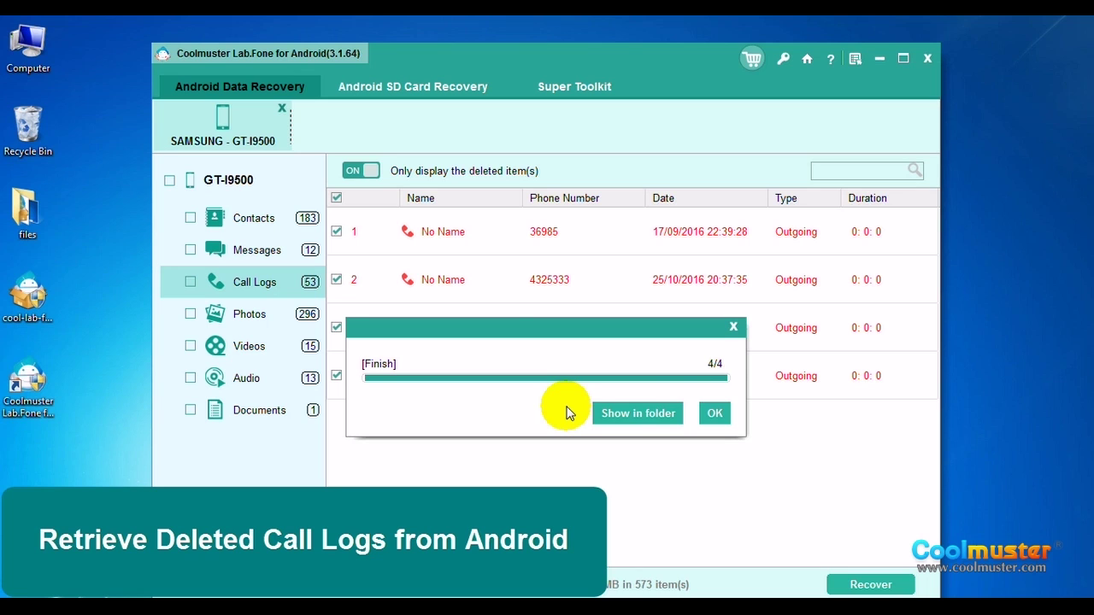
Step: Verify CallLogs.html in Coolmuster\CallLogs and dismiss the 4/4 finished notice
{"action": "left_click", "coordinate": [621, 414]}
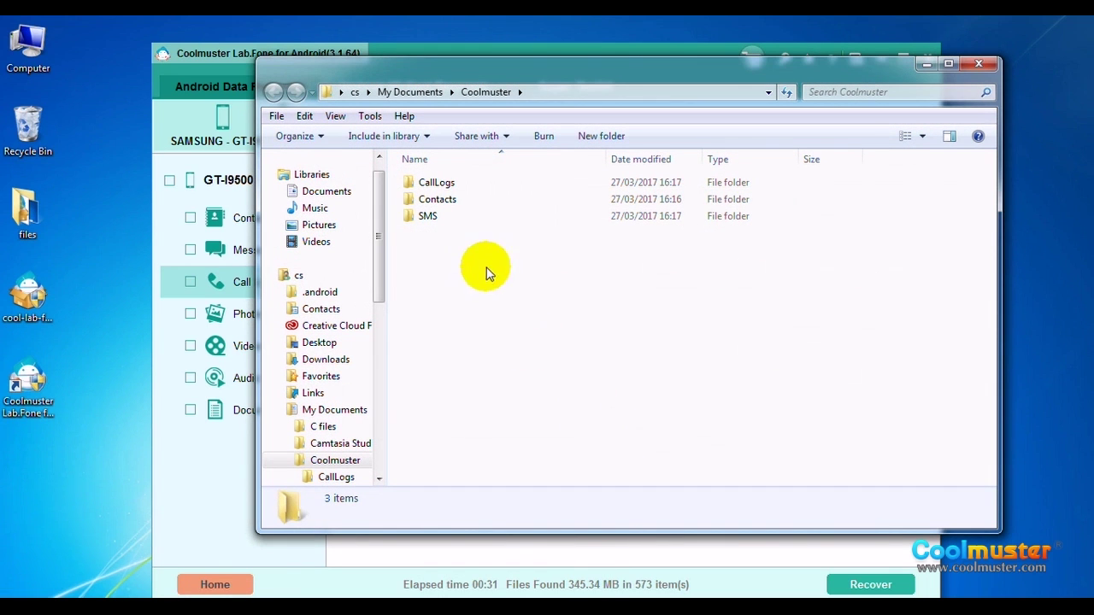
{"action": "double_click", "coordinate": [480, 185]}
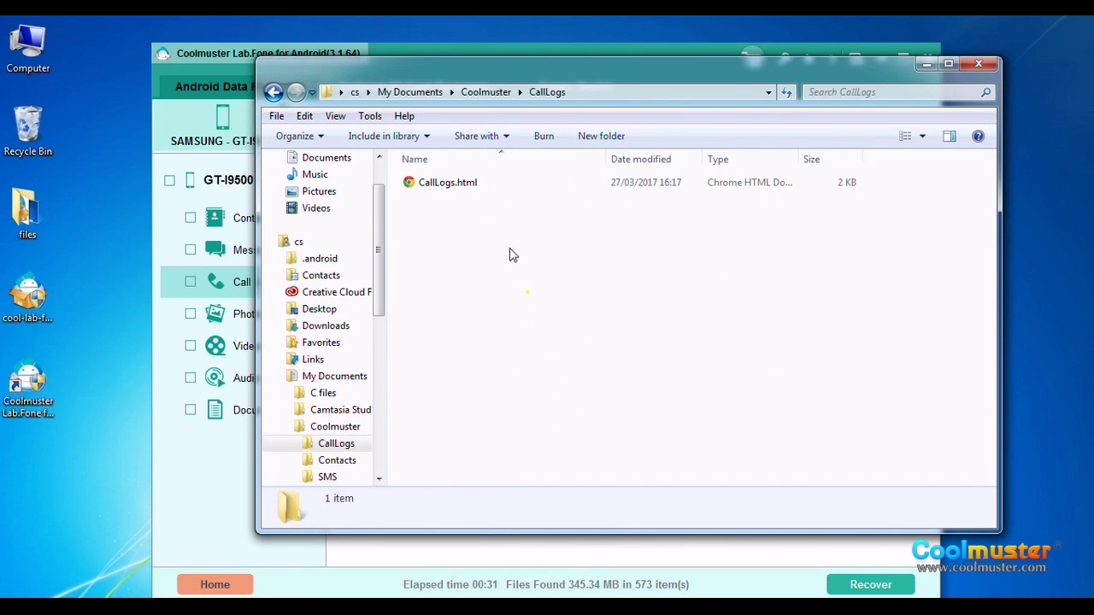
{"action": "left_click", "coordinate": [709, 185]}
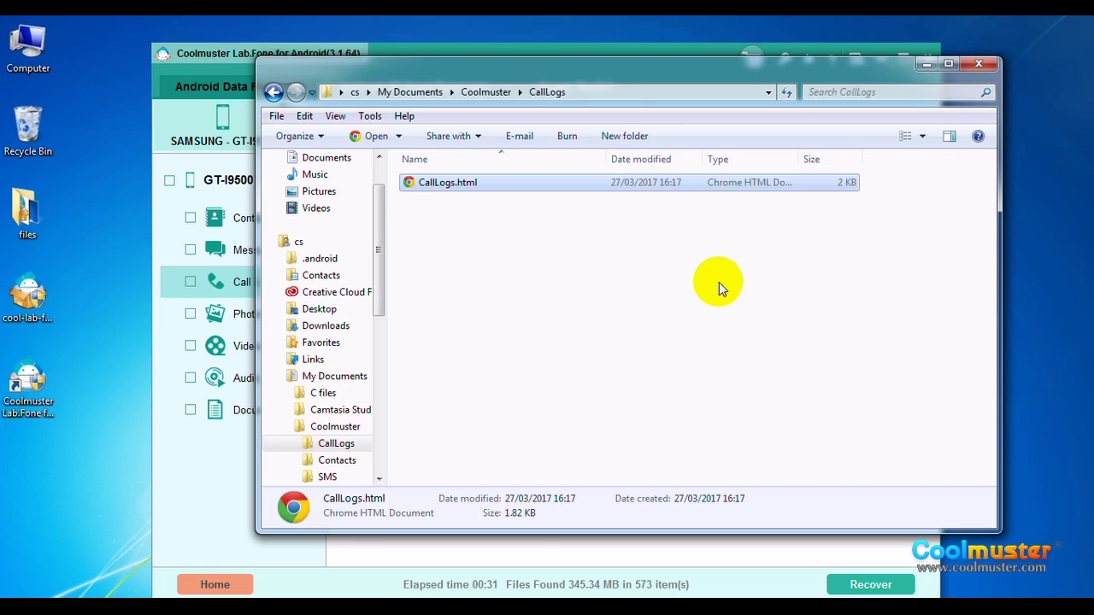
{"action": "left_click", "coordinate": [977, 65]}
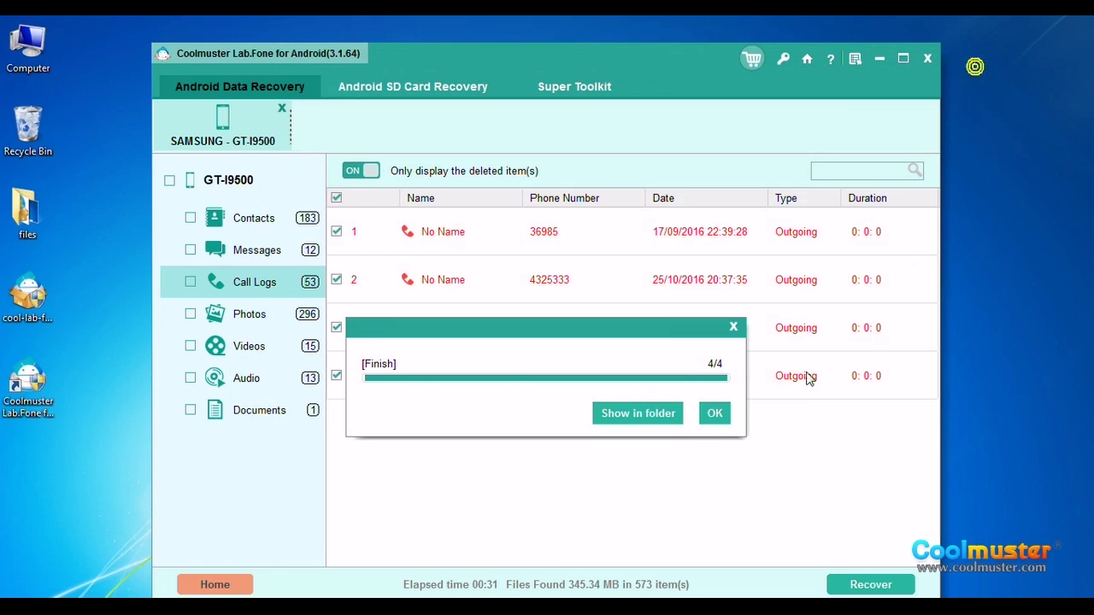
{"action": "left_click", "coordinate": [715, 415]}
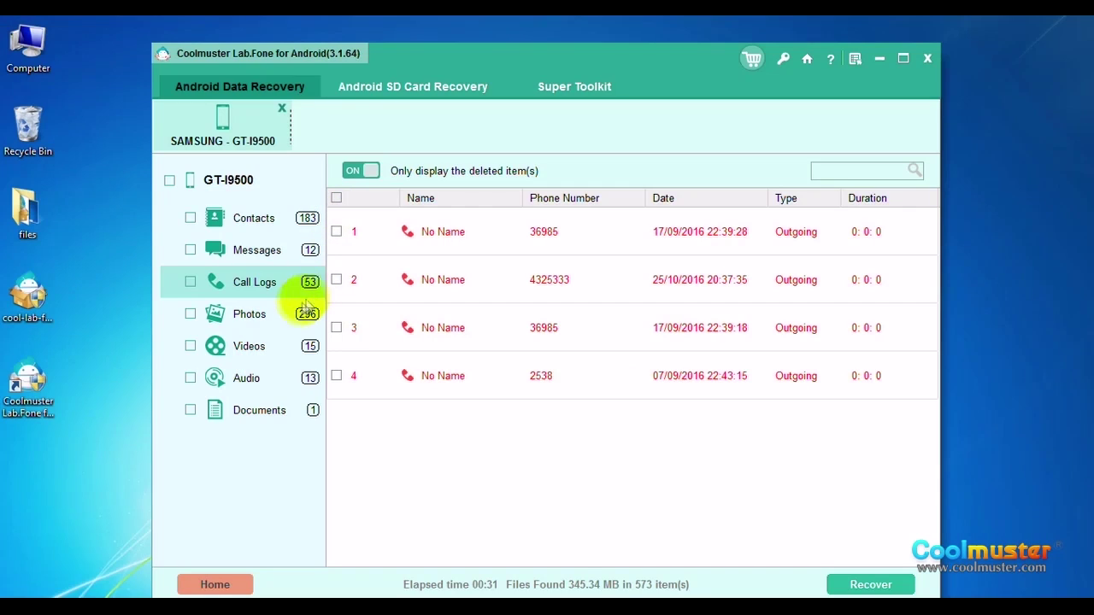
Step: Recover just the first two photos into the Coolmuster folder
{"action": "left_click", "coordinate": [286, 318]}
{"action": "left_click", "coordinate": [337, 198]}
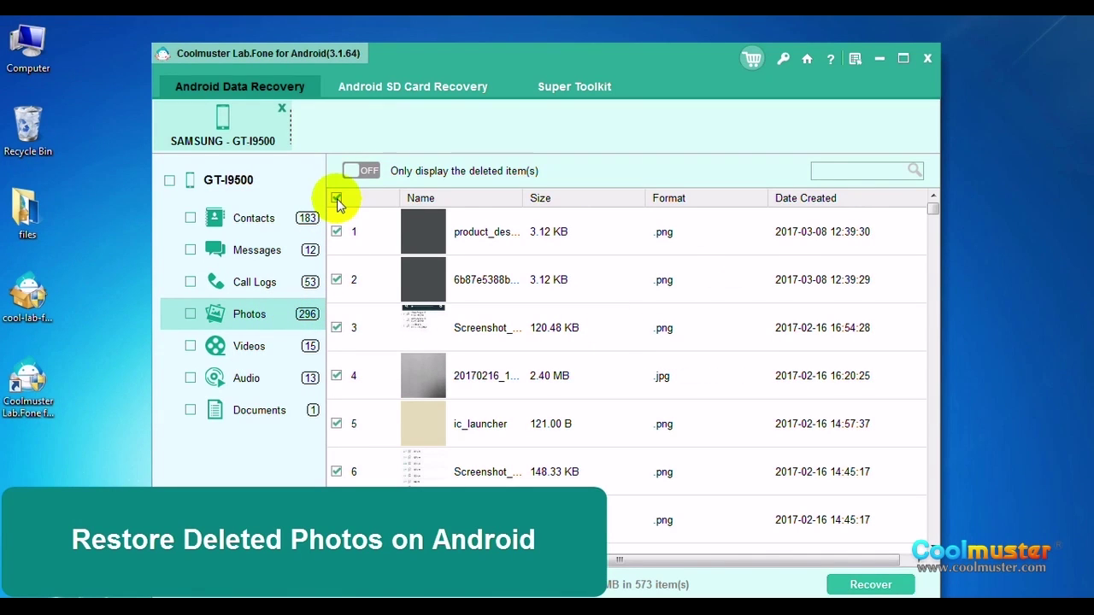
{"action": "left_click", "coordinate": [336, 198]}
{"action": "left_click", "coordinate": [337, 232]}
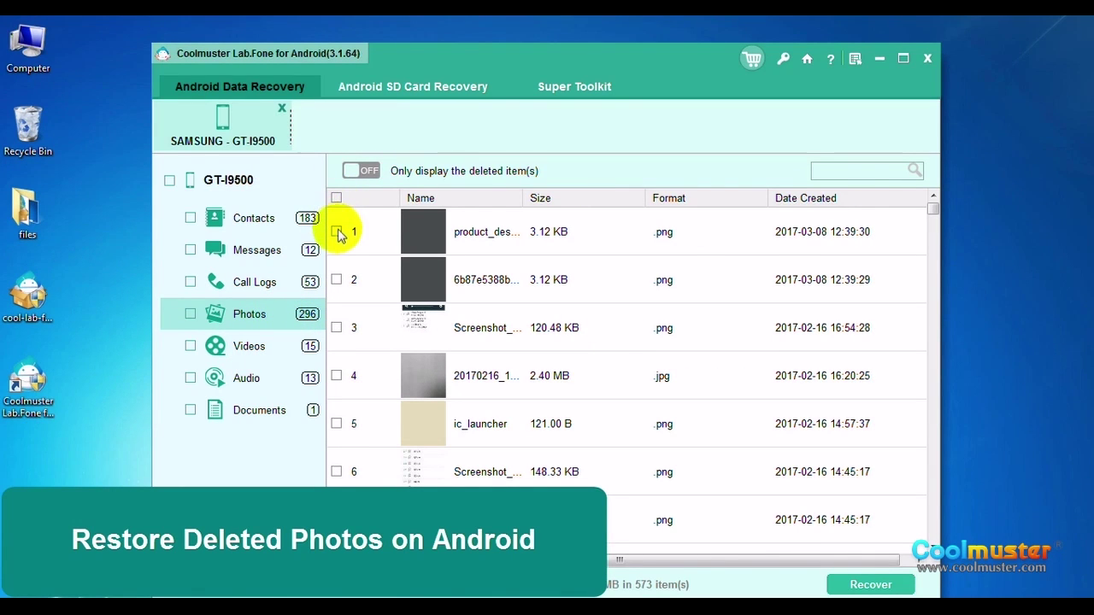
{"action": "left_click", "coordinate": [337, 280]}
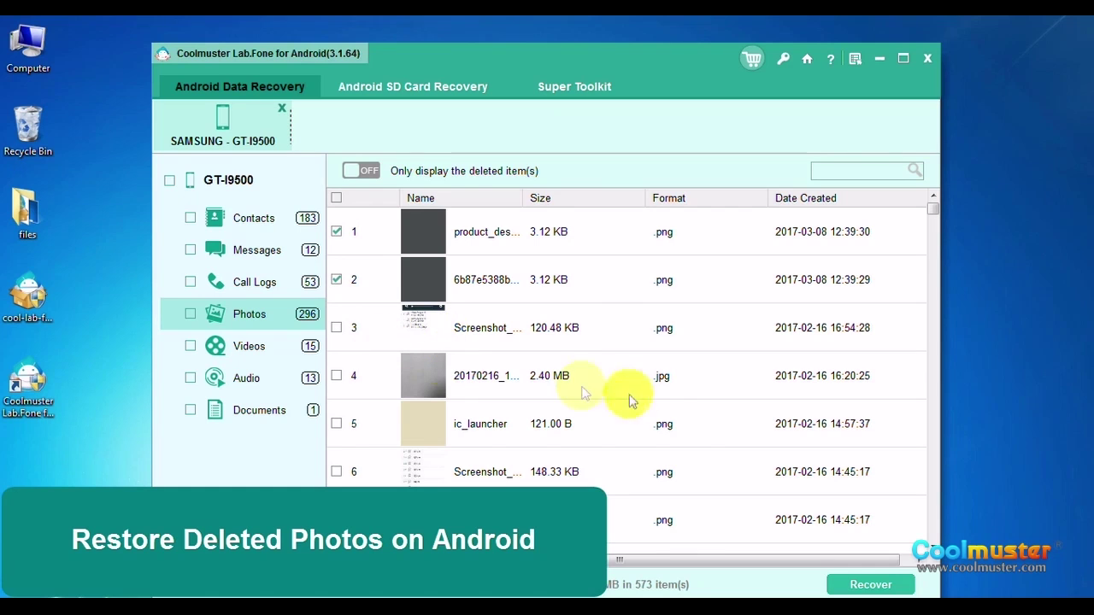
{"action": "left_click", "coordinate": [855, 587]}
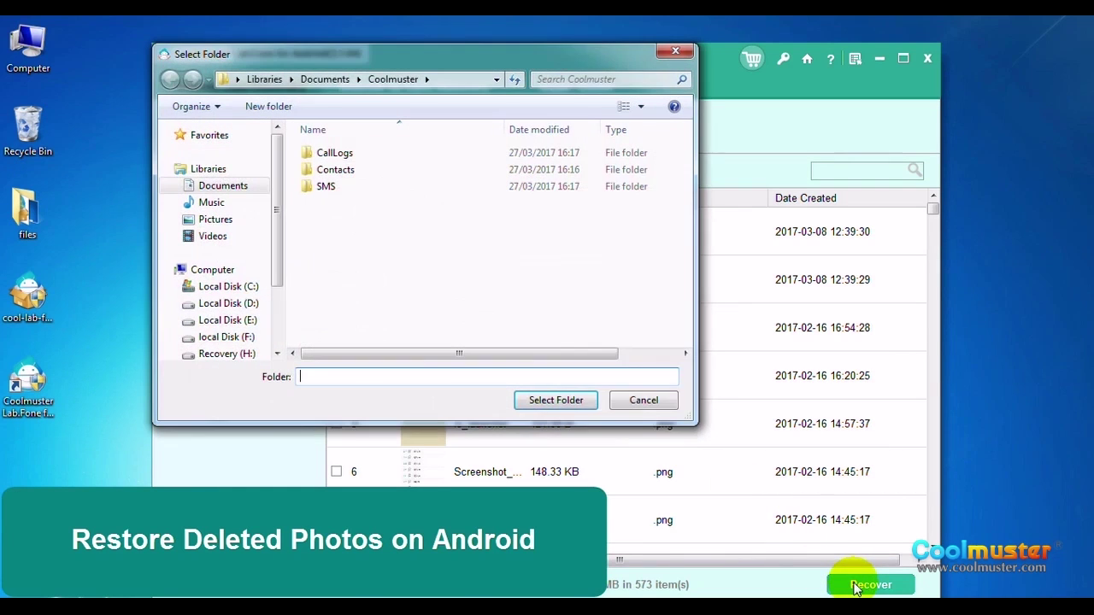
{"action": "left_click", "coordinate": [540, 401]}
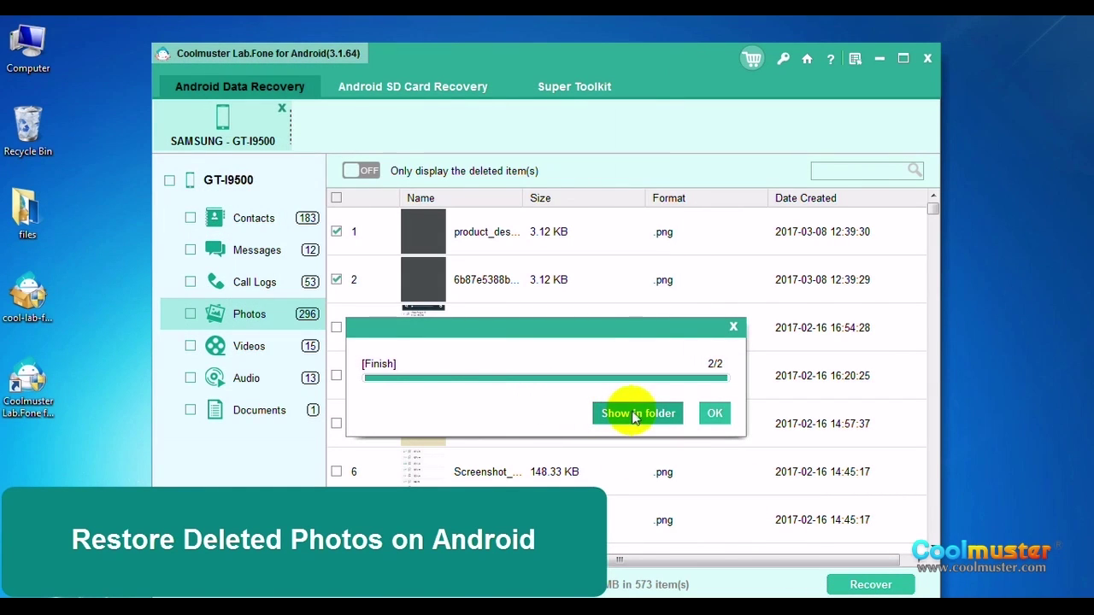
Step: Check product_desc_background.9.png in Coolmuster\Photos and dismiss the 2/2 finished notice
{"action": "left_click", "coordinate": [637, 414]}
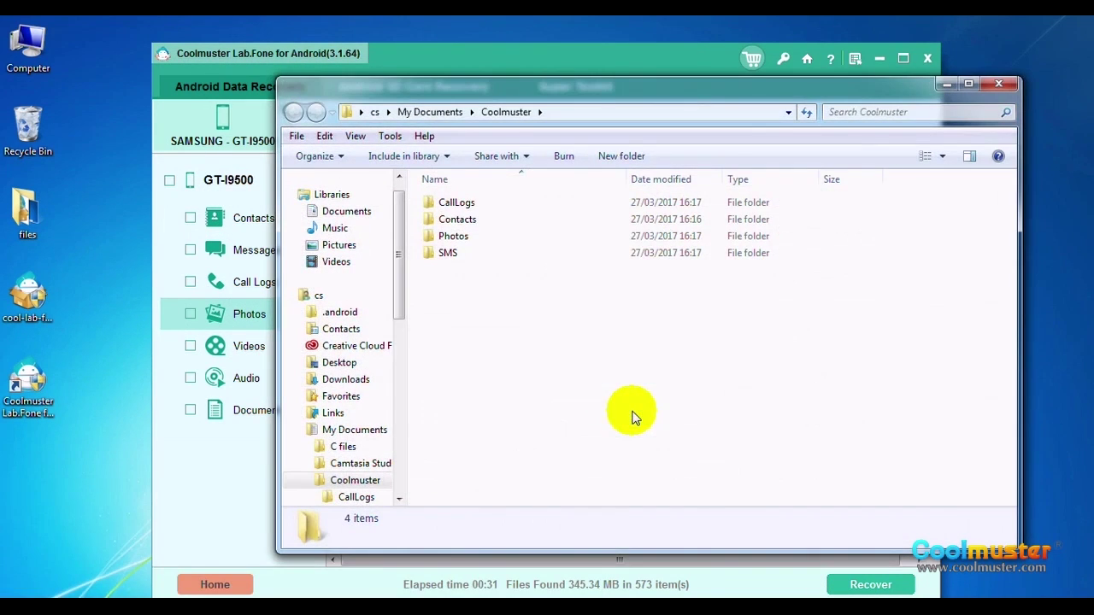
{"action": "double_click", "coordinate": [453, 236]}
{"action": "left_click", "coordinate": [481, 268]}
{"action": "left_click", "coordinate": [552, 265]}
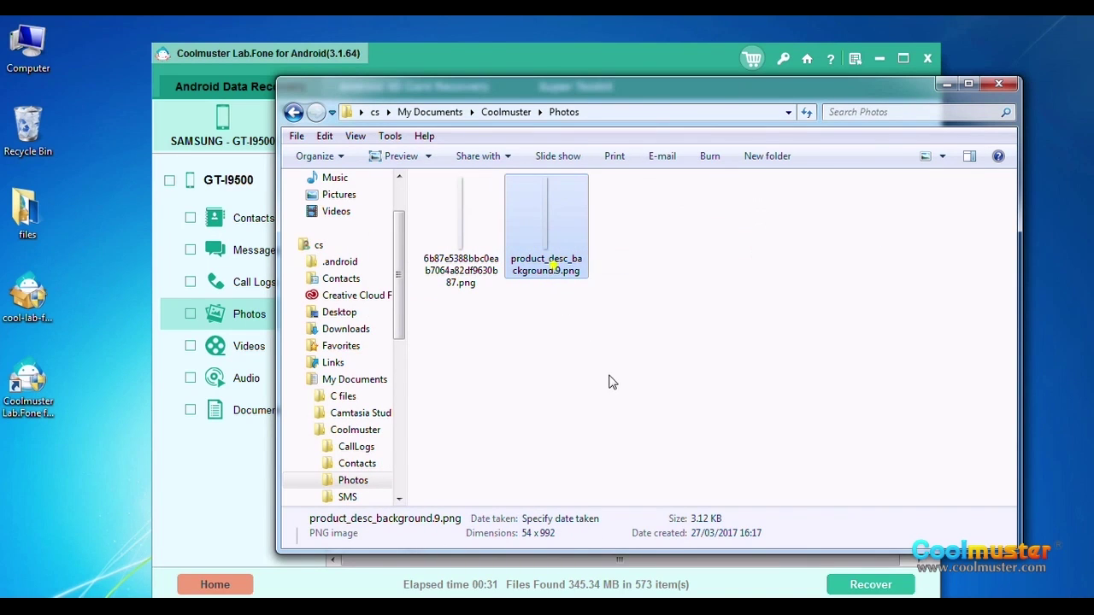
{"action": "left_click", "coordinate": [1005, 86]}
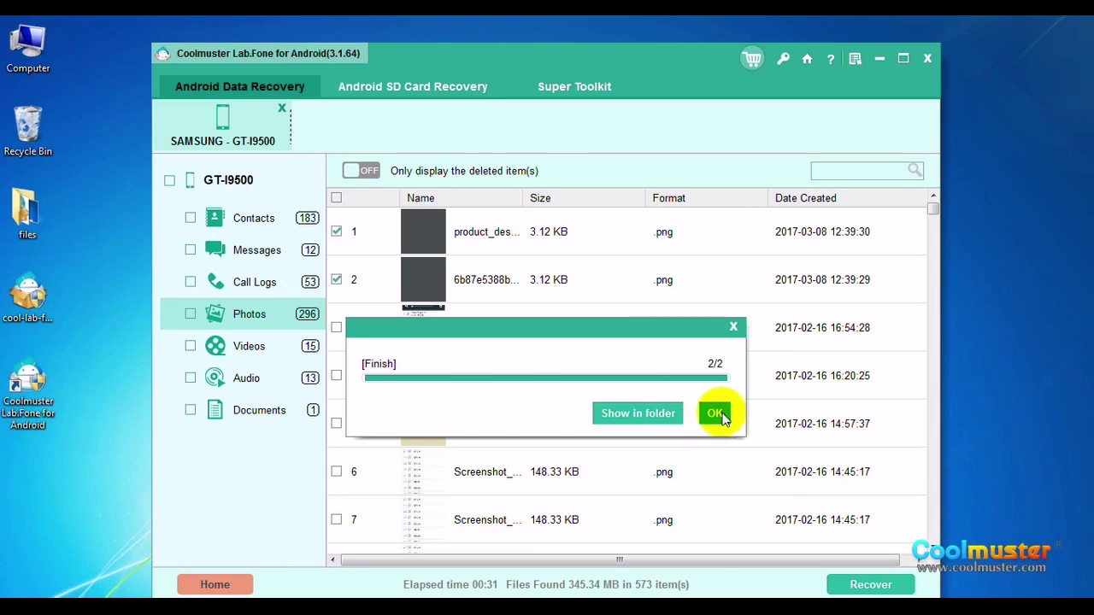
{"action": "left_click", "coordinate": [717, 415]}
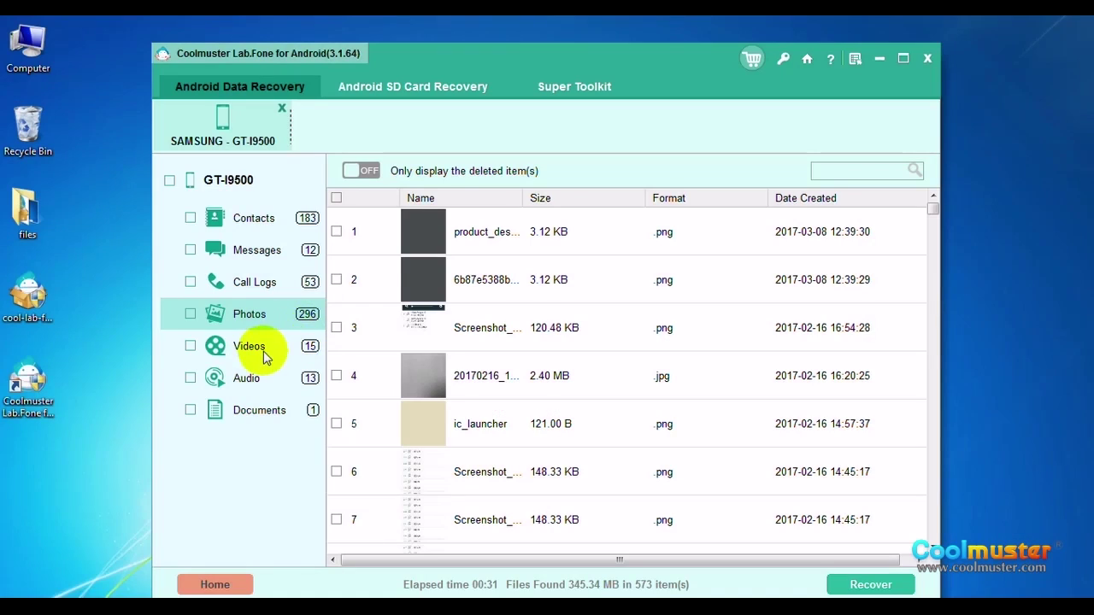
Step: Recover only the first video into the Coolmuster folder
{"action": "left_click", "coordinate": [257, 350]}
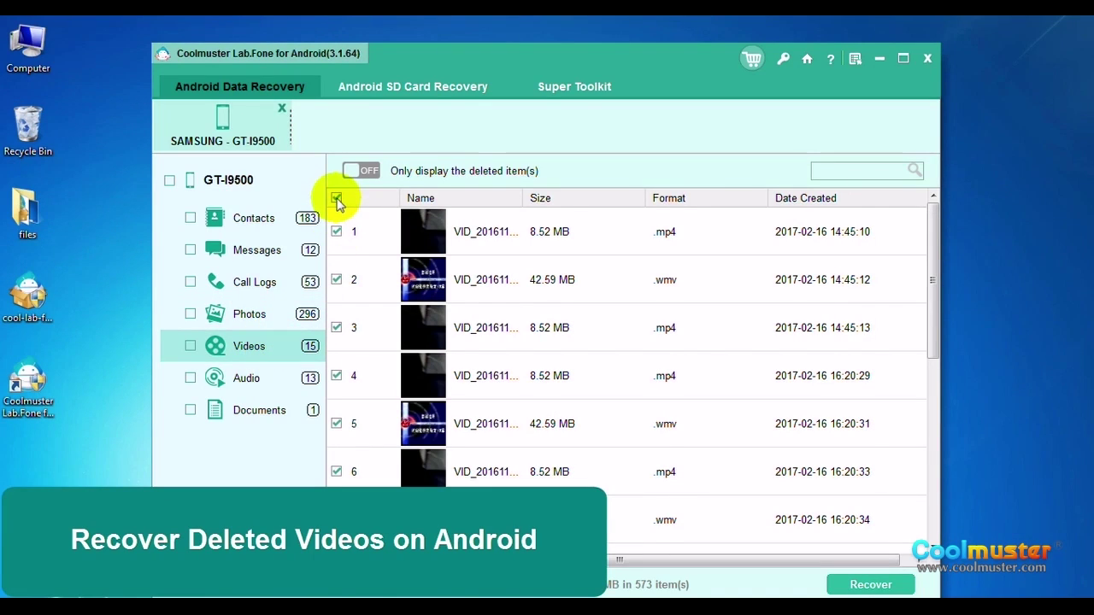
{"action": "left_click", "coordinate": [338, 230]}
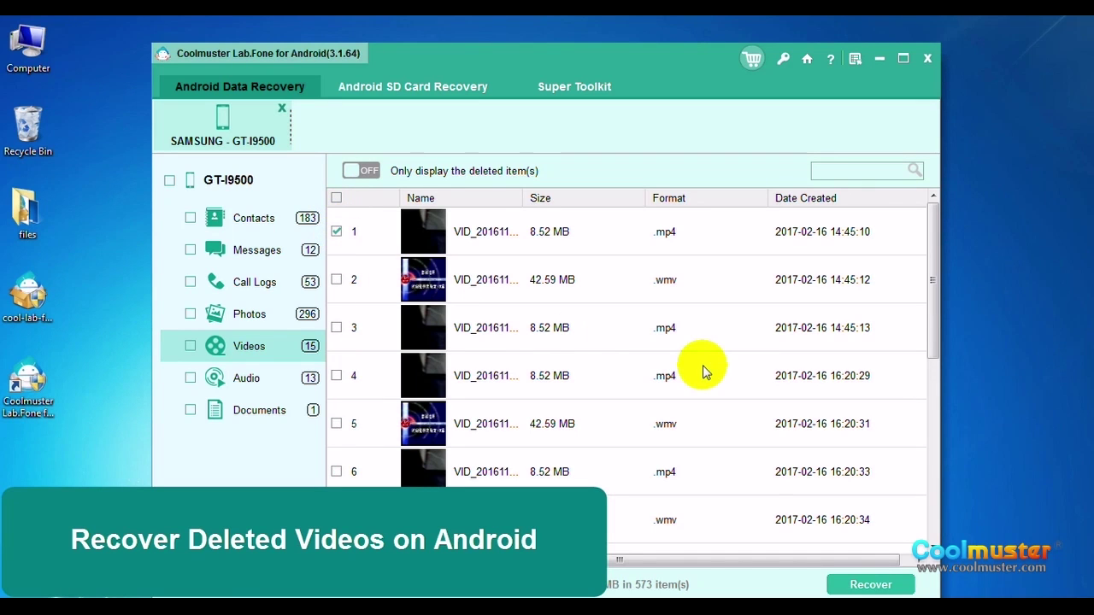
{"action": "left_click", "coordinate": [859, 589]}
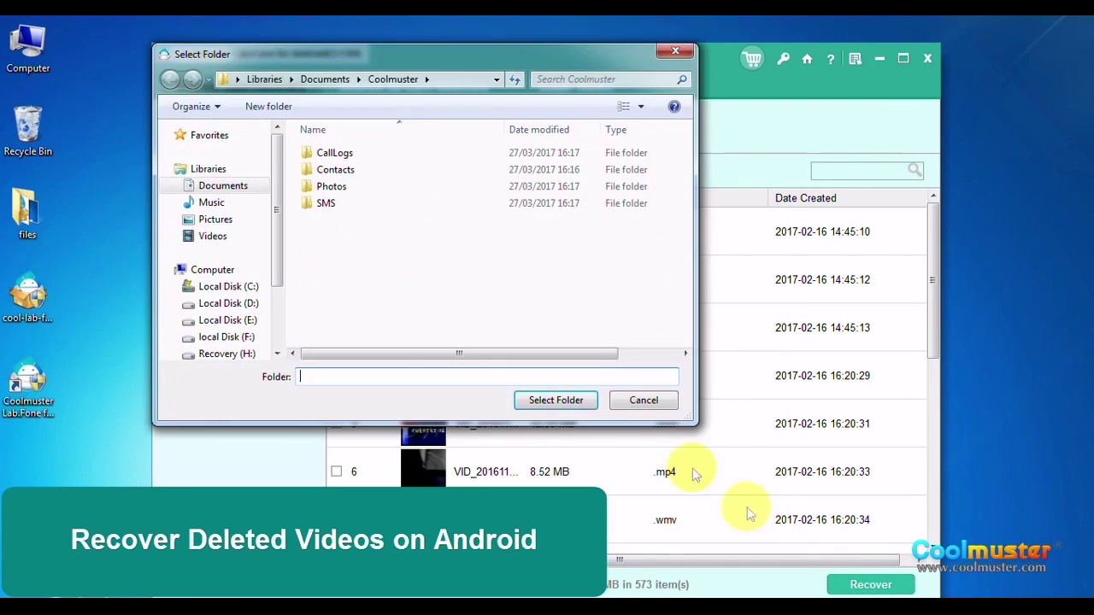
{"action": "left_click", "coordinate": [557, 397]}
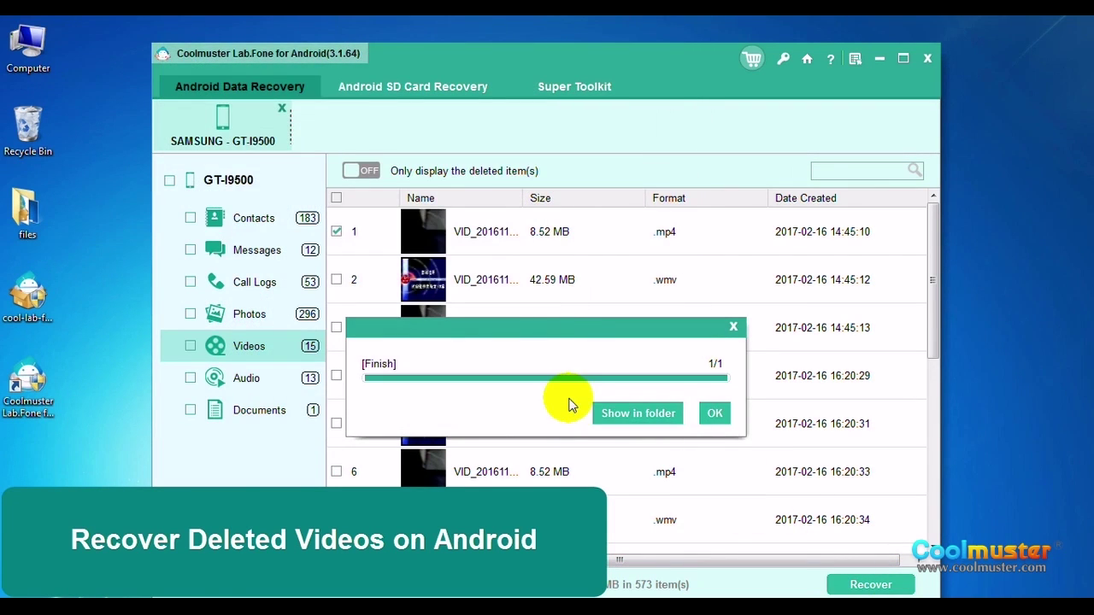
Step: Check VID_20161122_161429.mp4 in Coolmuster\Videos, dismiss the 1/1 notice, and list the audio files
{"action": "left_click", "coordinate": [623, 415]}
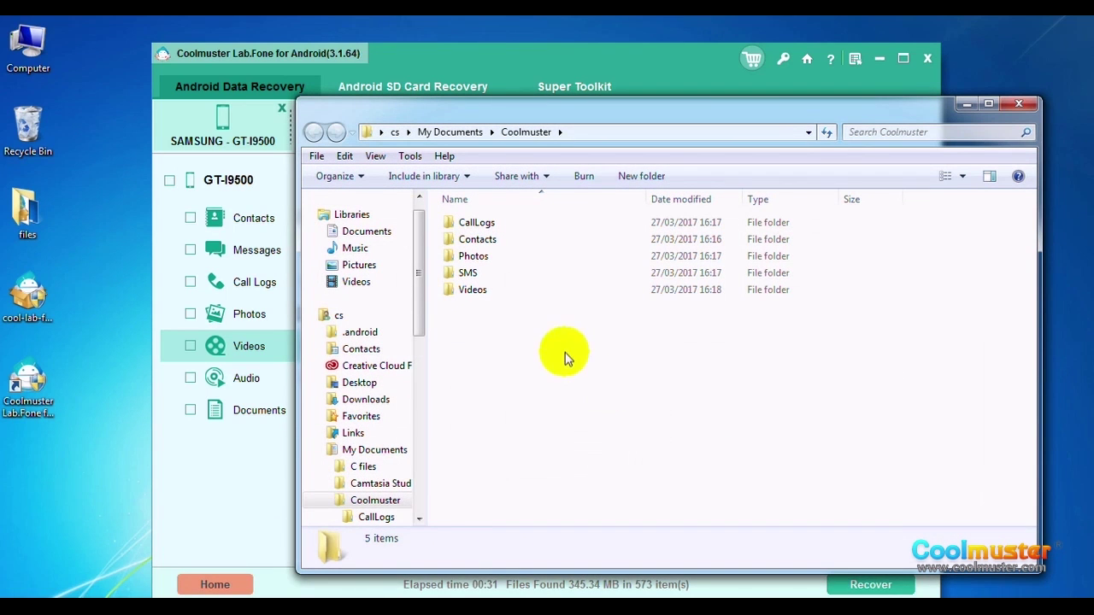
{"action": "double_click", "coordinate": [496, 291]}
{"action": "left_click", "coordinate": [503, 293]}
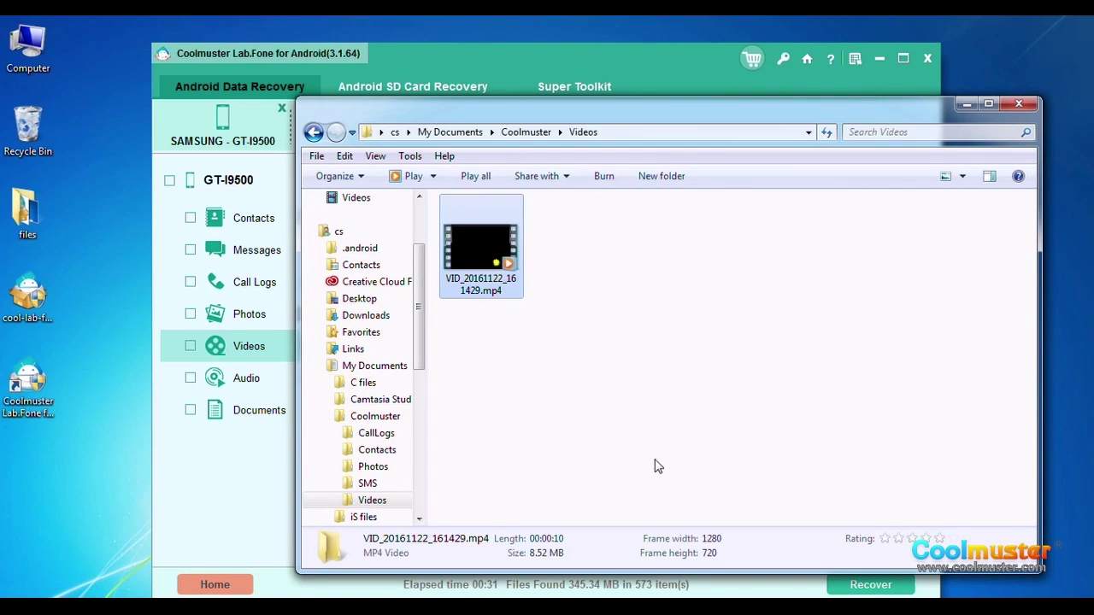
{"action": "left_click", "coordinate": [1019, 103]}
{"action": "left_click", "coordinate": [709, 418]}
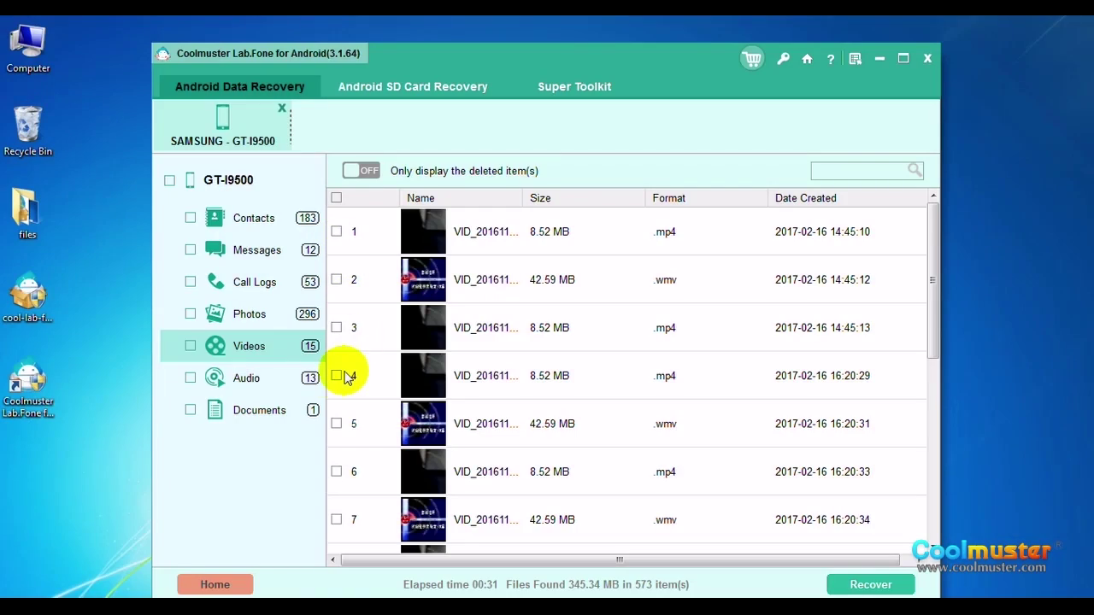
{"action": "left_click", "coordinate": [271, 379]}
Step: Recover the first Kalimba track to the PC and open its location
{"action": "left_click", "coordinate": [337, 233]}
{"action": "left_click", "coordinate": [847, 587]}
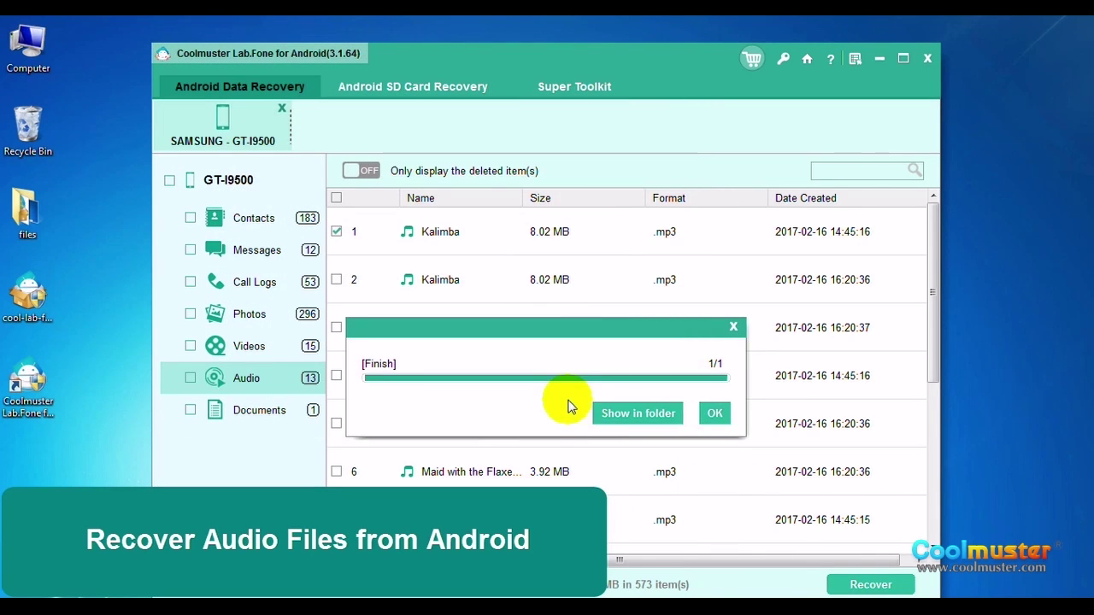
{"action": "left_click", "coordinate": [633, 414]}
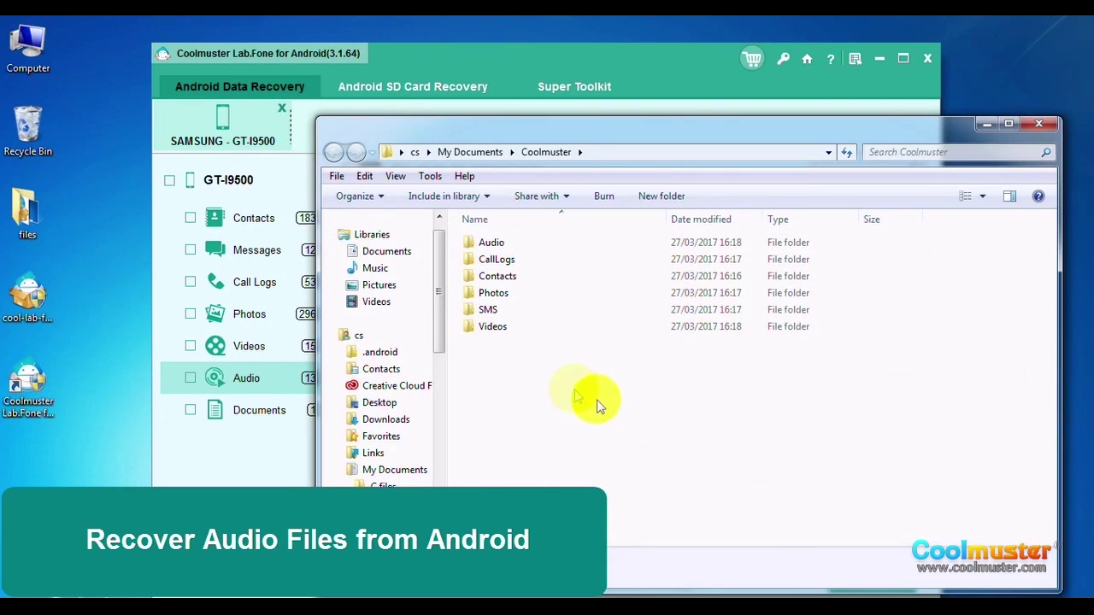
Step: Check Kalimba.mp3 in the Audio folder, dismiss the finished notice, and list the documents
{"action": "double_click", "coordinate": [529, 245]}
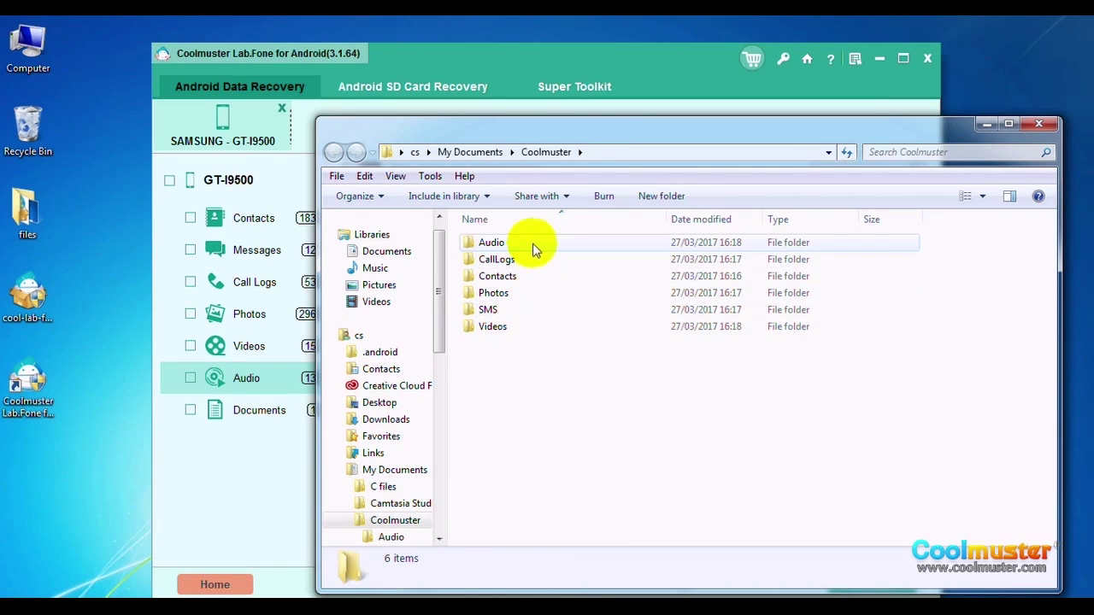
{"action": "left_click", "coordinate": [544, 242]}
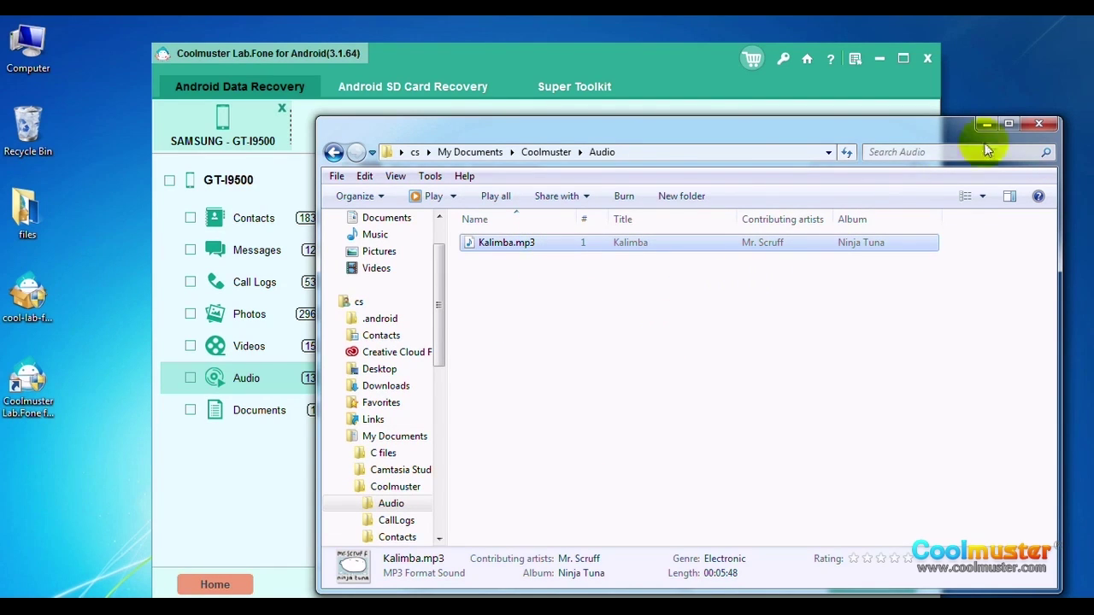
{"action": "left_click", "coordinate": [1037, 124]}
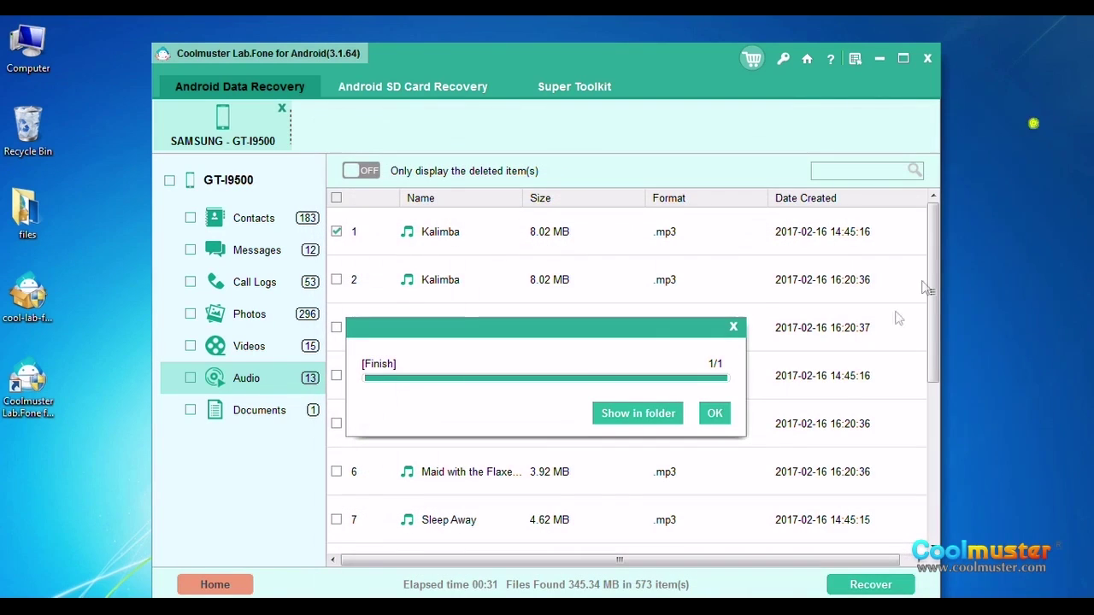
{"action": "left_click", "coordinate": [714, 413]}
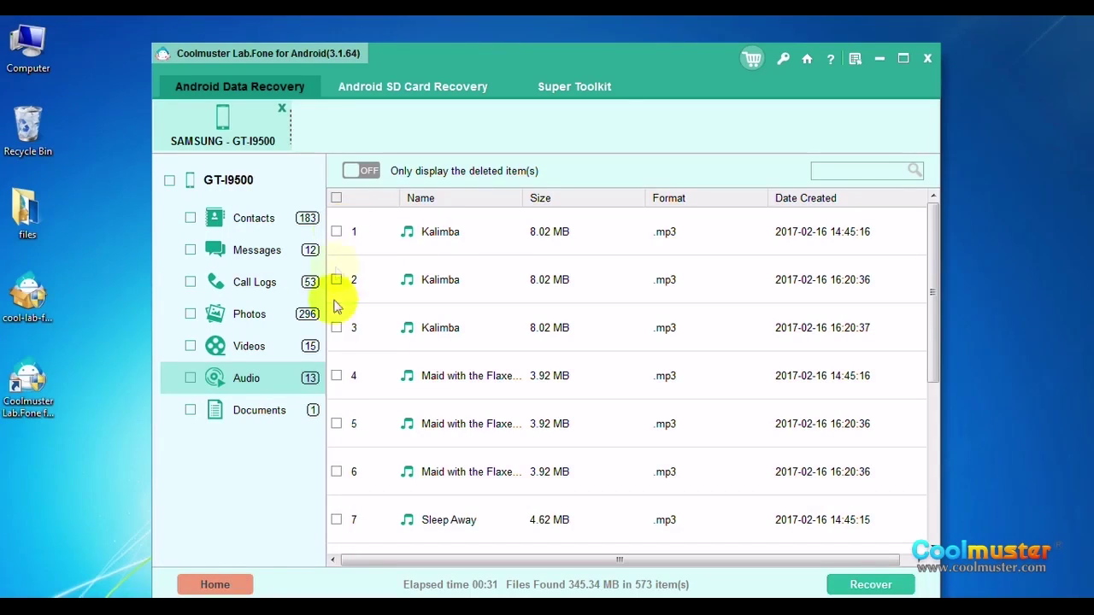
{"action": "left_click", "coordinate": [262, 412]}
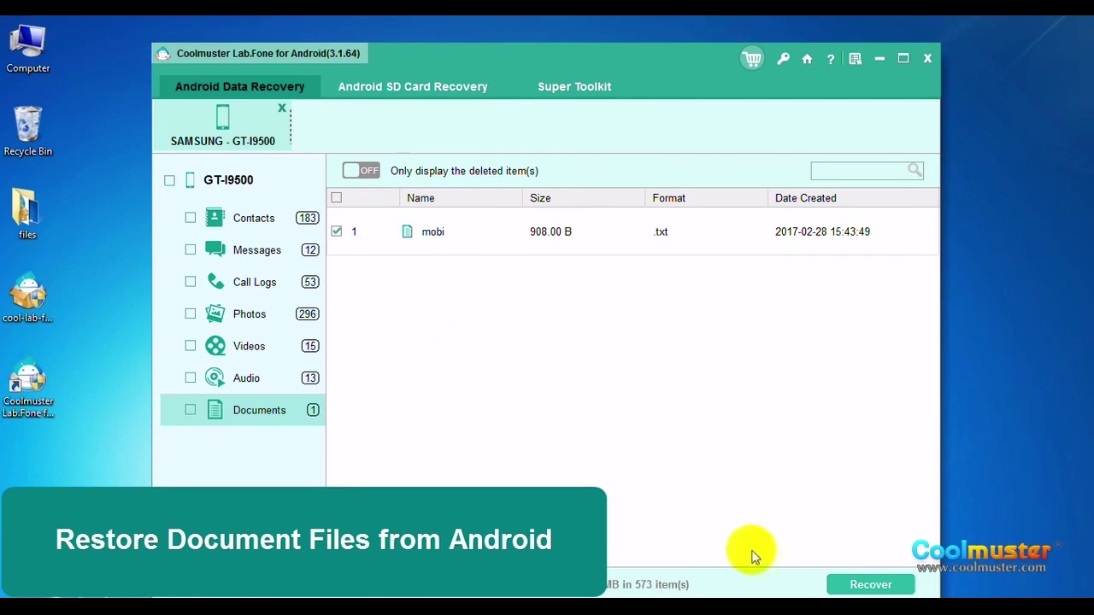
Step: Recover the ticked mobi document into the Coolmuster folder
{"action": "left_click", "coordinate": [840, 587]}
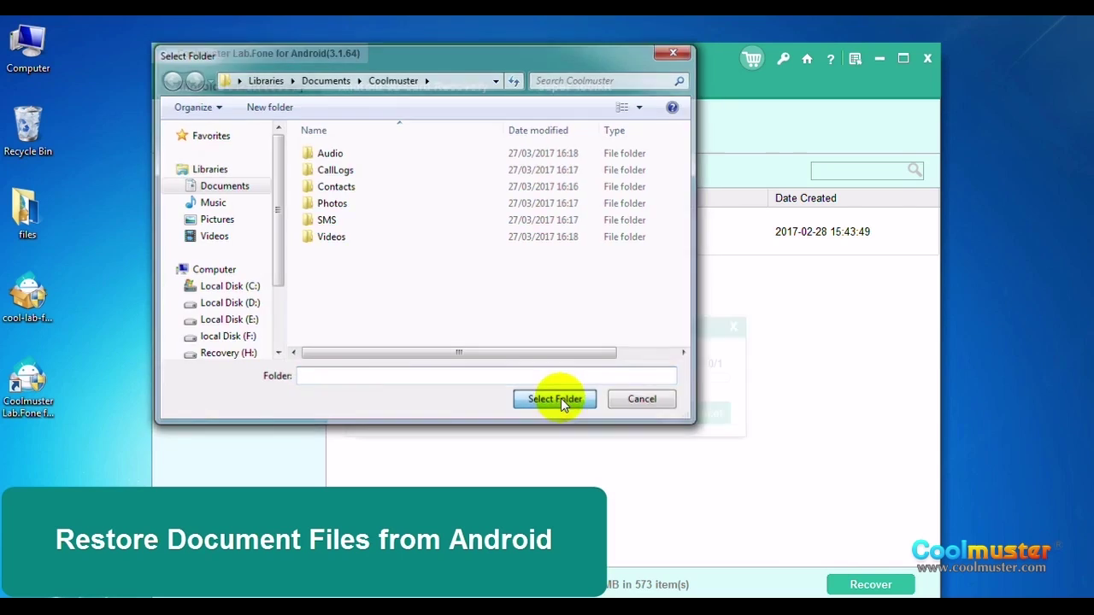
{"action": "left_click", "coordinate": [561, 400]}
{"action": "left_click", "coordinate": [608, 414]}
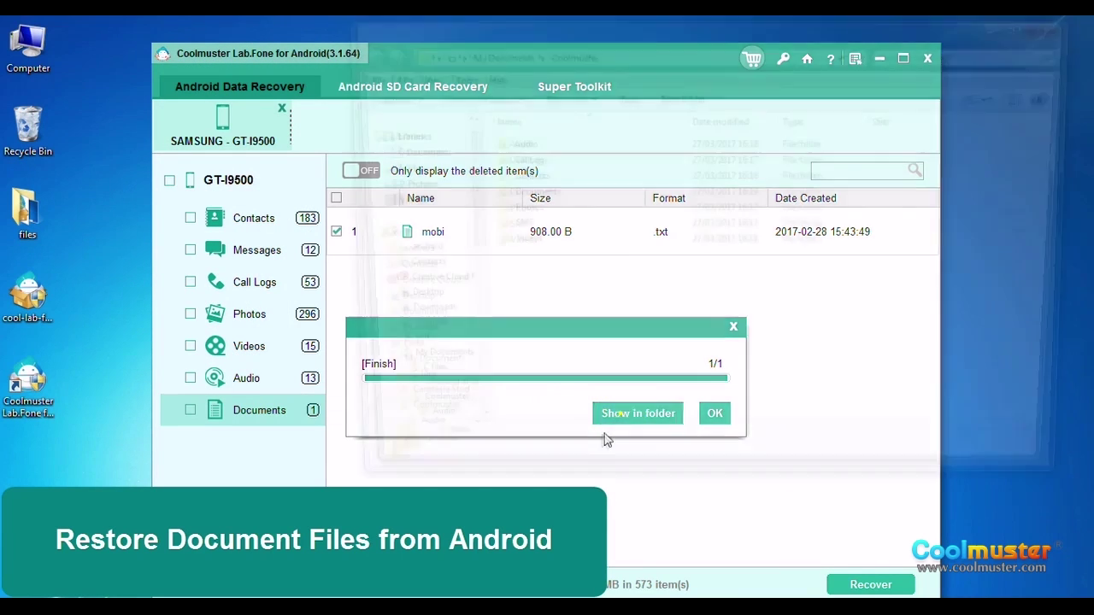
Step: Check mobi.txt in Coolmuster\Documents, dismiss the 1/1 notice, and switch to SD card recovery
{"action": "double_click", "coordinate": [526, 193]}
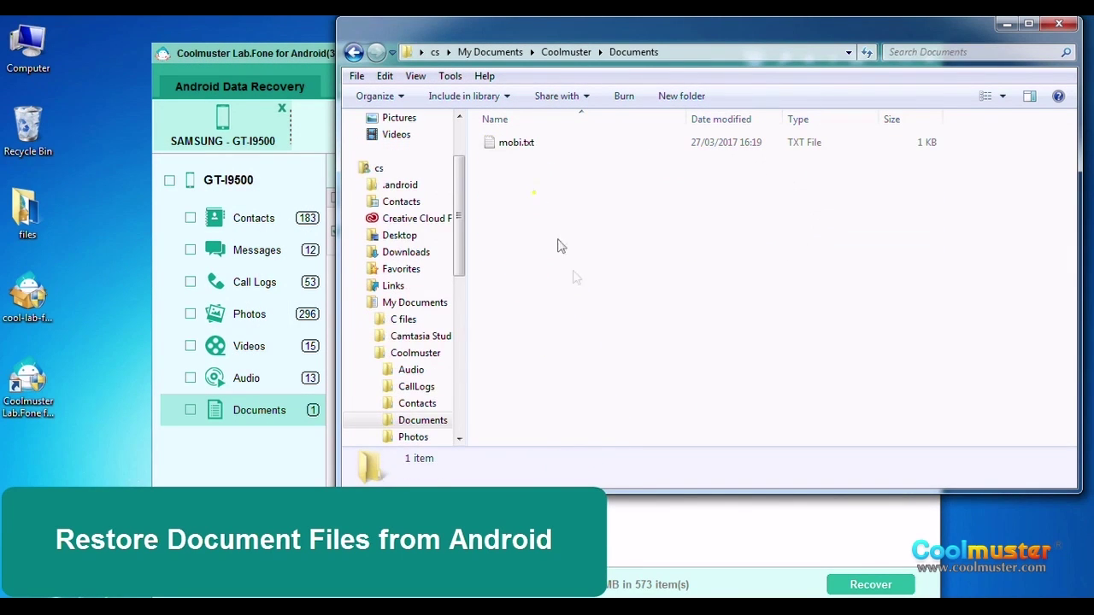
{"action": "left_click", "coordinate": [518, 146]}
{"action": "left_click", "coordinate": [677, 277]}
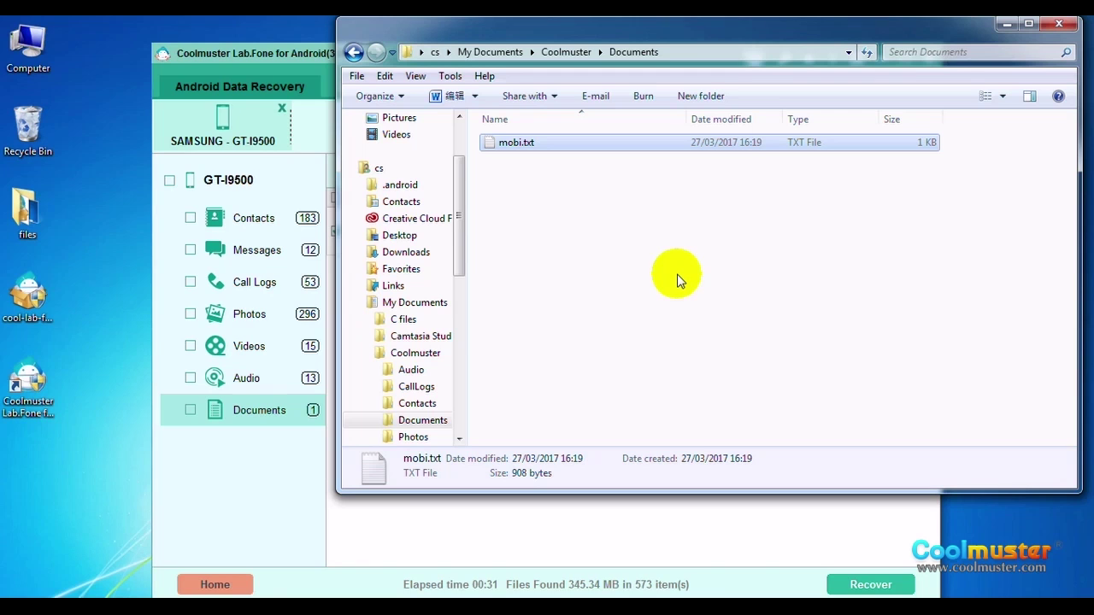
{"action": "left_click", "coordinate": [1058, 25]}
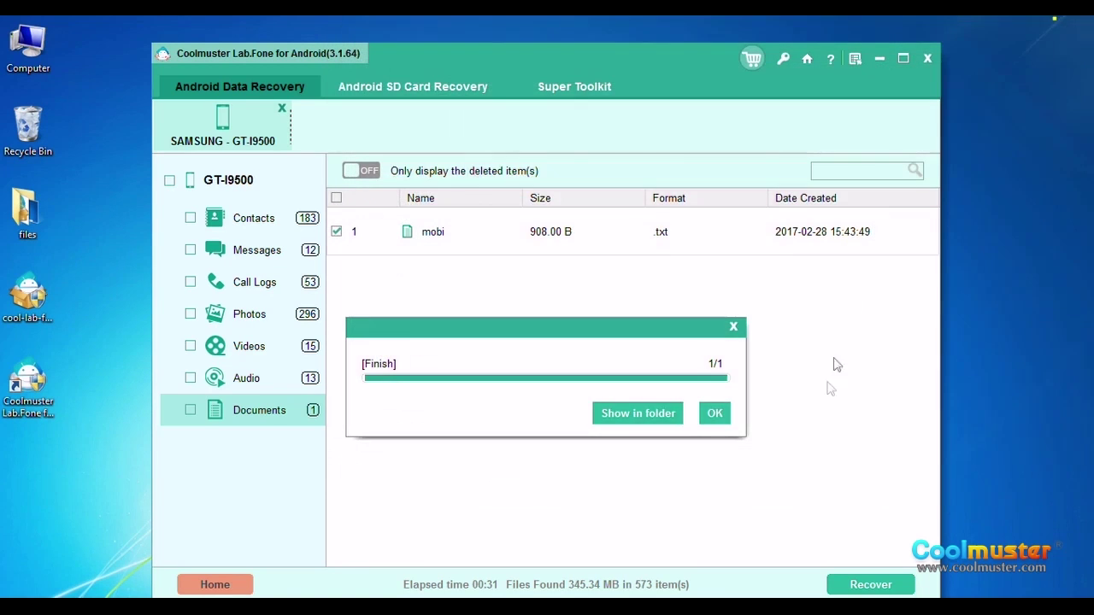
{"action": "left_click", "coordinate": [720, 419]}
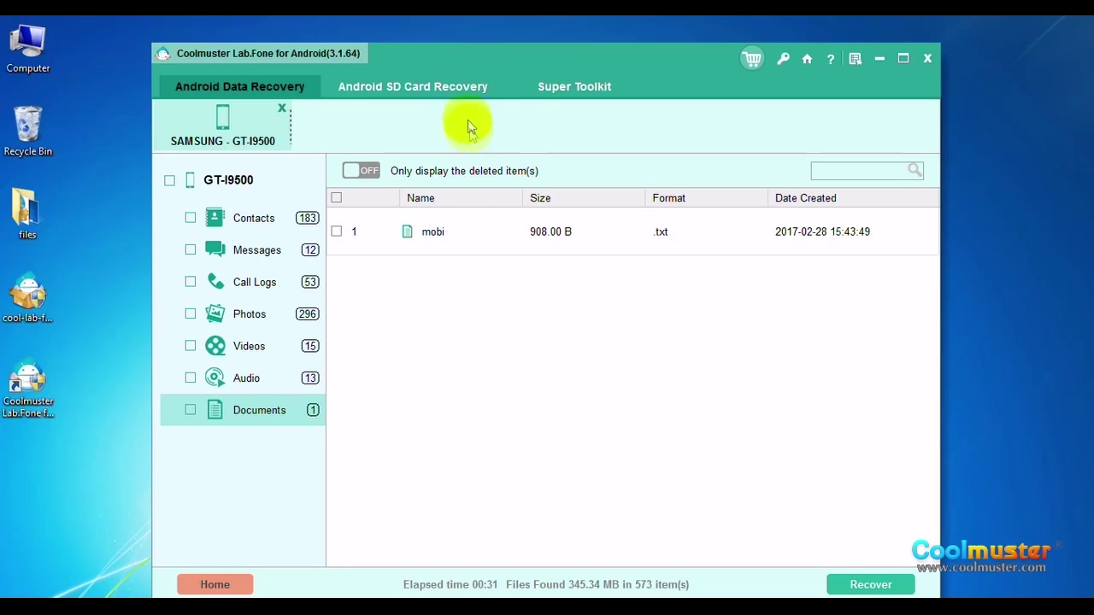
{"action": "left_click", "coordinate": [451, 91]}
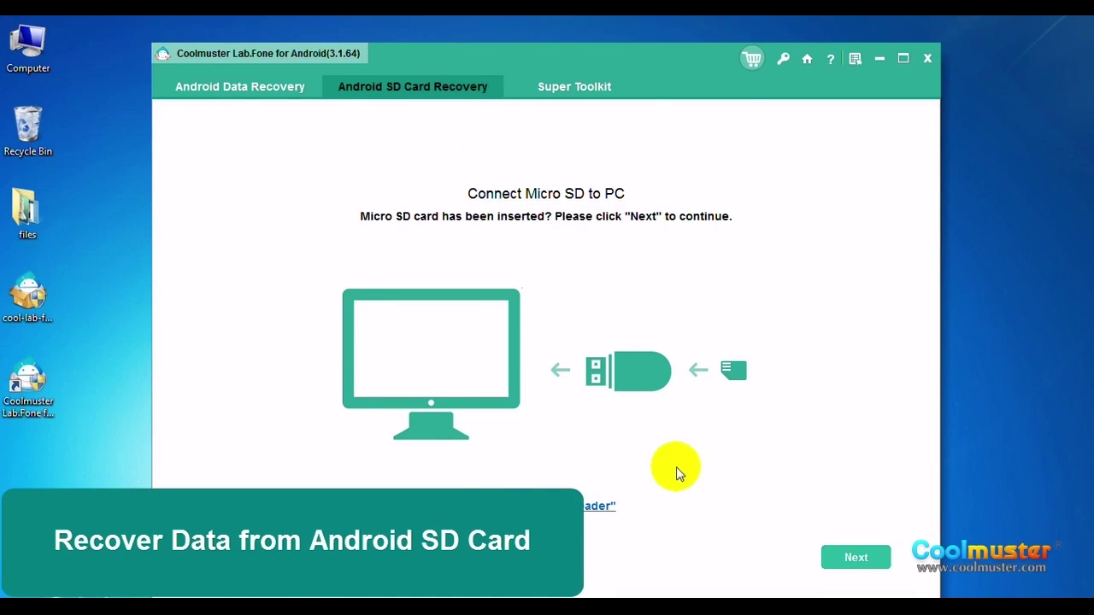
Step: Scan Removable Disk (I:) and show only the deleted items
{"action": "left_click", "coordinate": [836, 560]}
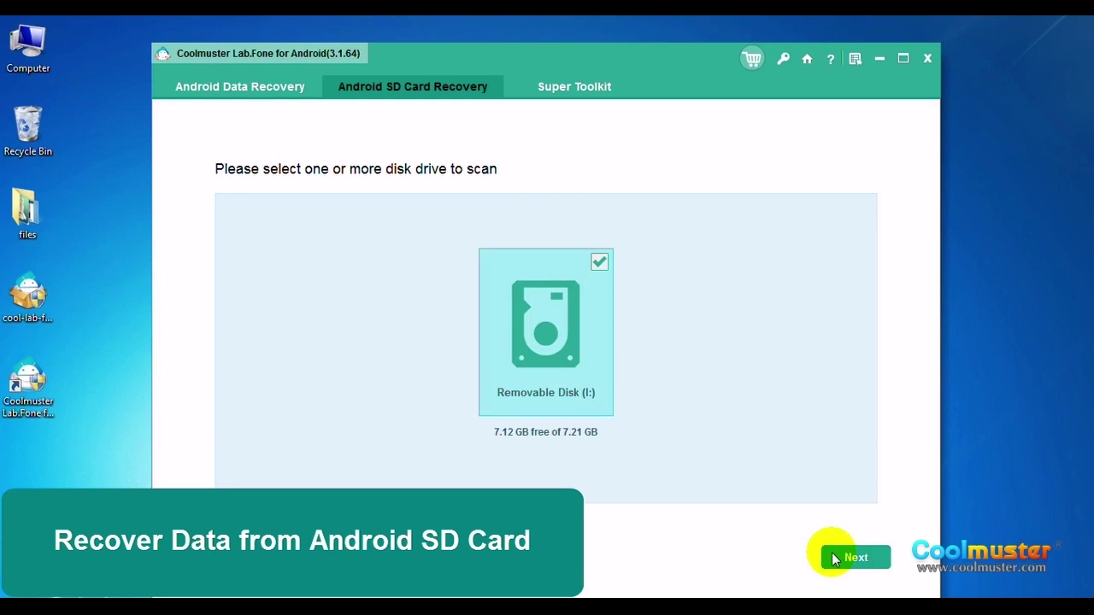
{"action": "left_click", "coordinate": [835, 559]}
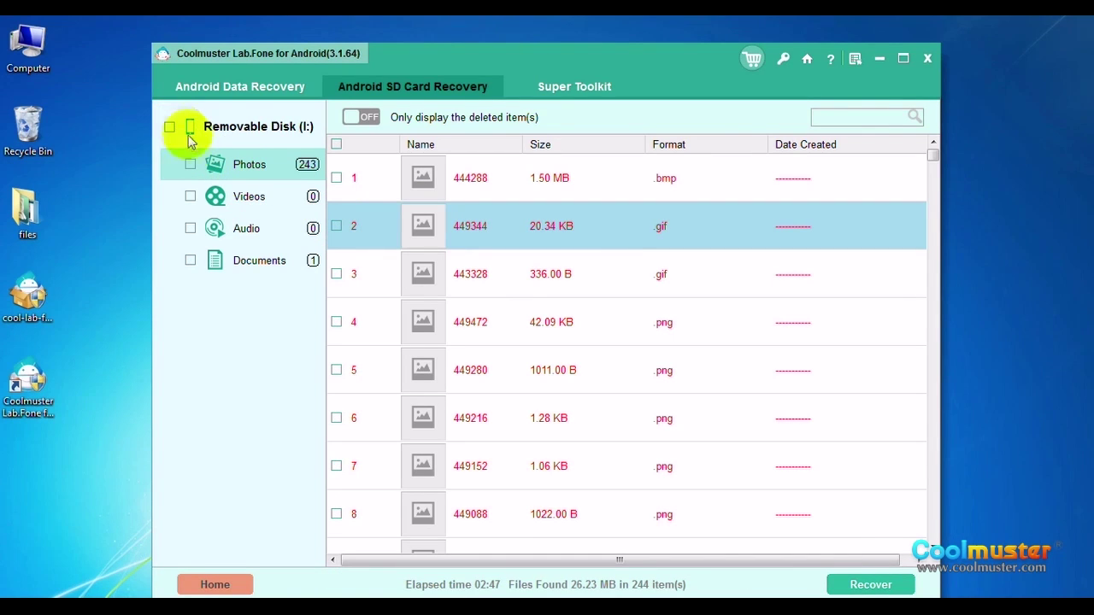
{"action": "left_click", "coordinate": [370, 119]}
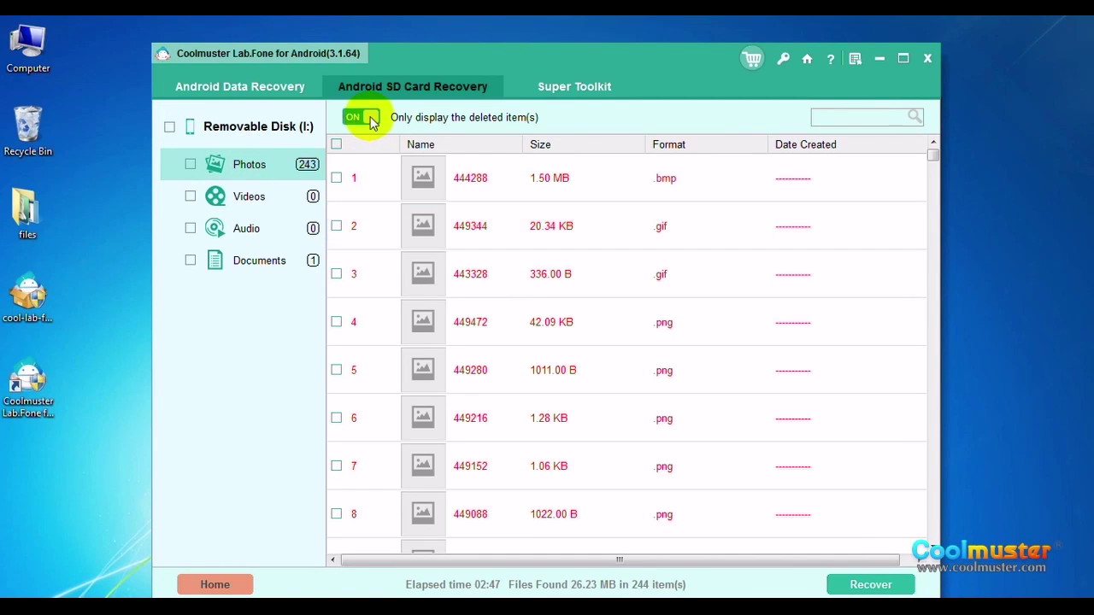
Step: Tick three deleted photos and recover them into the Coolmuster folder
{"action": "left_click", "coordinate": [336, 144]}
{"action": "left_click", "coordinate": [337, 144]}
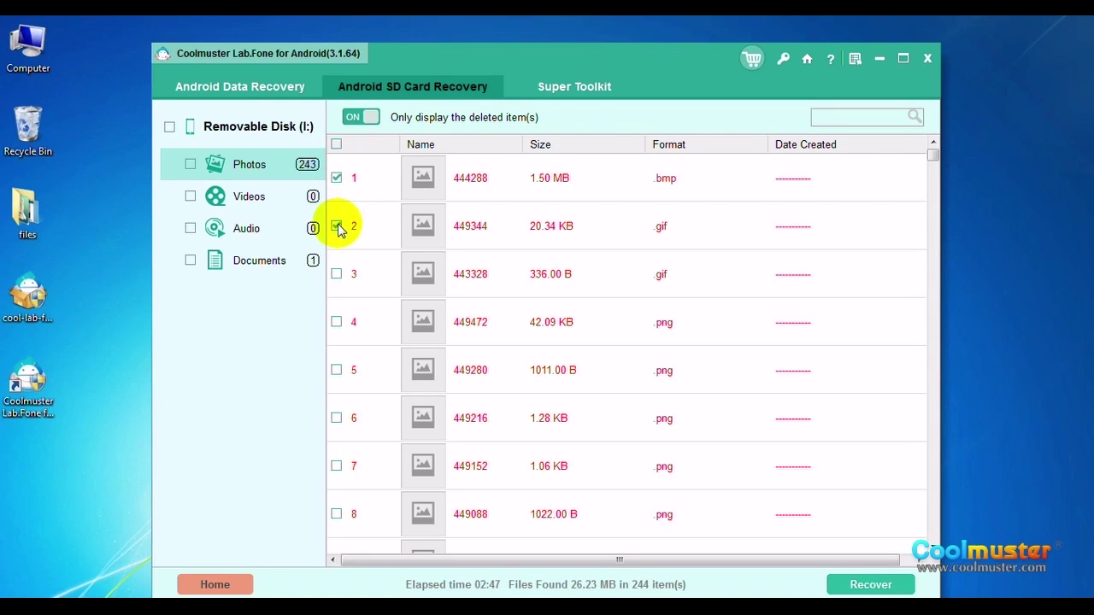
{"action": "left_click", "coordinate": [869, 583]}
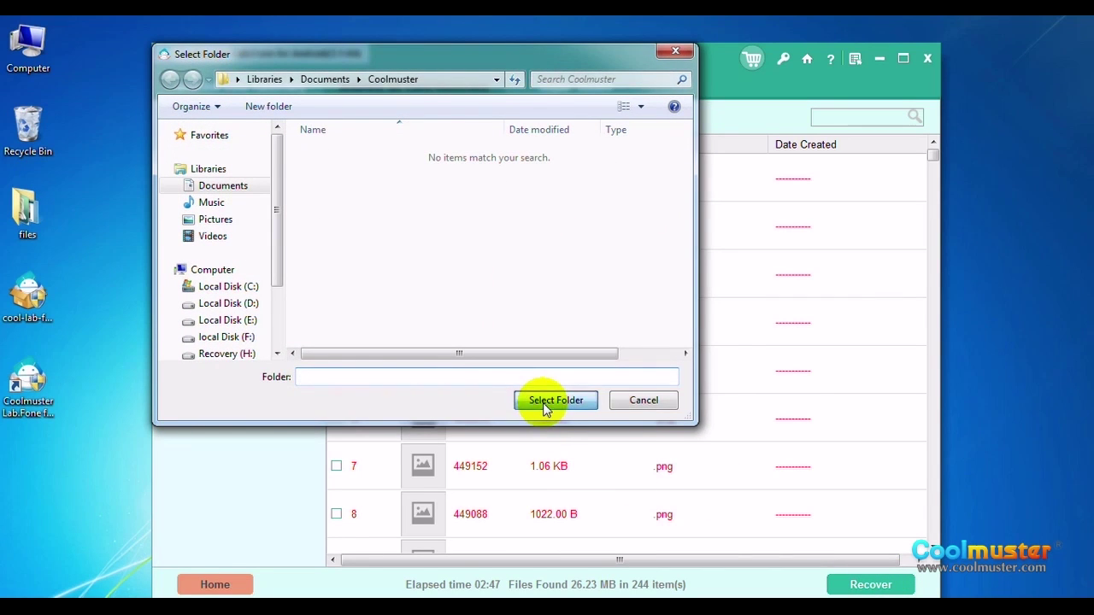
{"action": "left_click", "coordinate": [551, 401]}
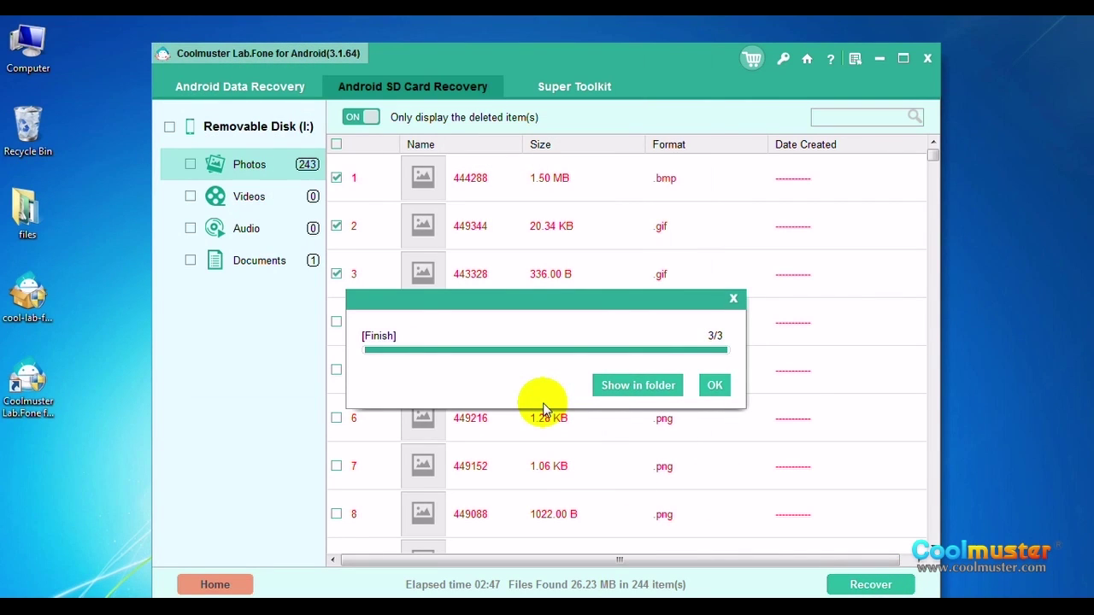
Step: Confirm 444288.bmp, 449344.gif and 443328.gif in Coolmuster\Photos, then dismiss the finished notice
{"action": "left_click", "coordinate": [645, 388]}
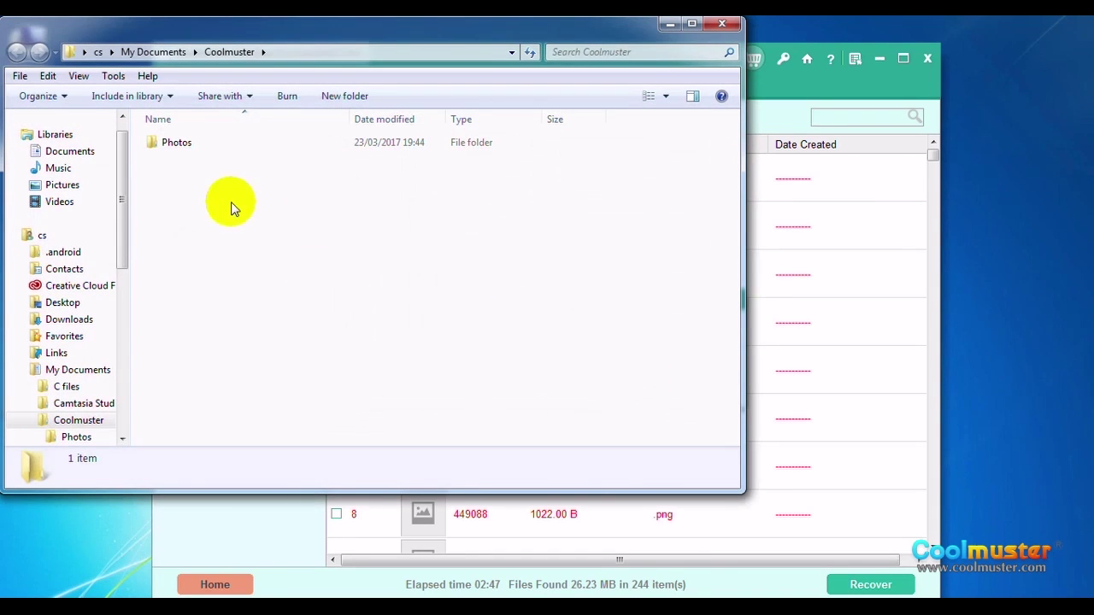
{"action": "double_click", "coordinate": [193, 147]}
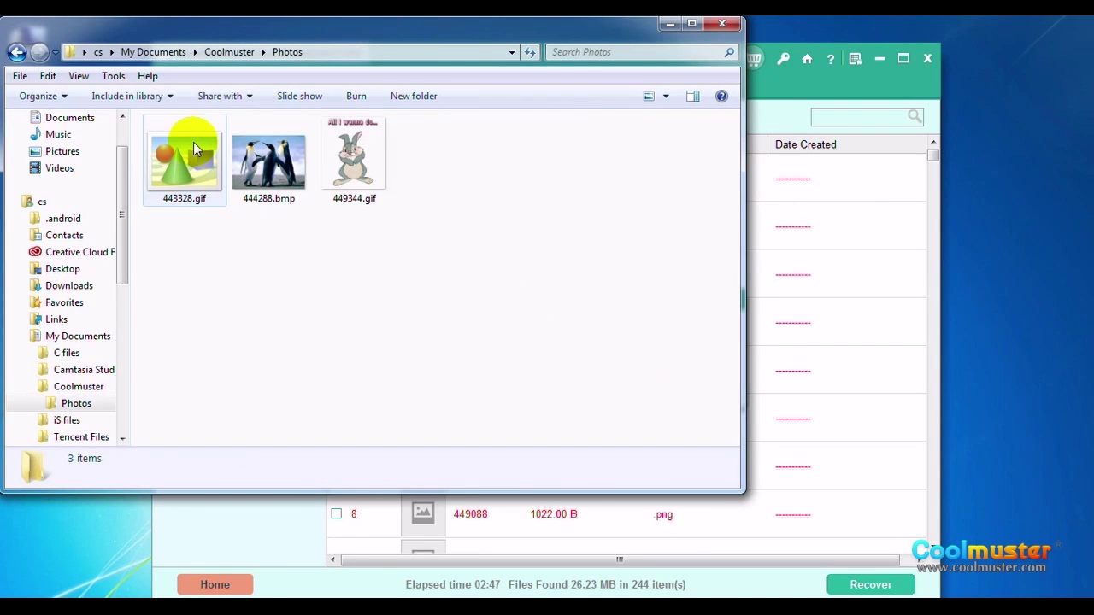
{"action": "left_click", "coordinate": [193, 145]}
{"action": "left_click", "coordinate": [430, 195]}
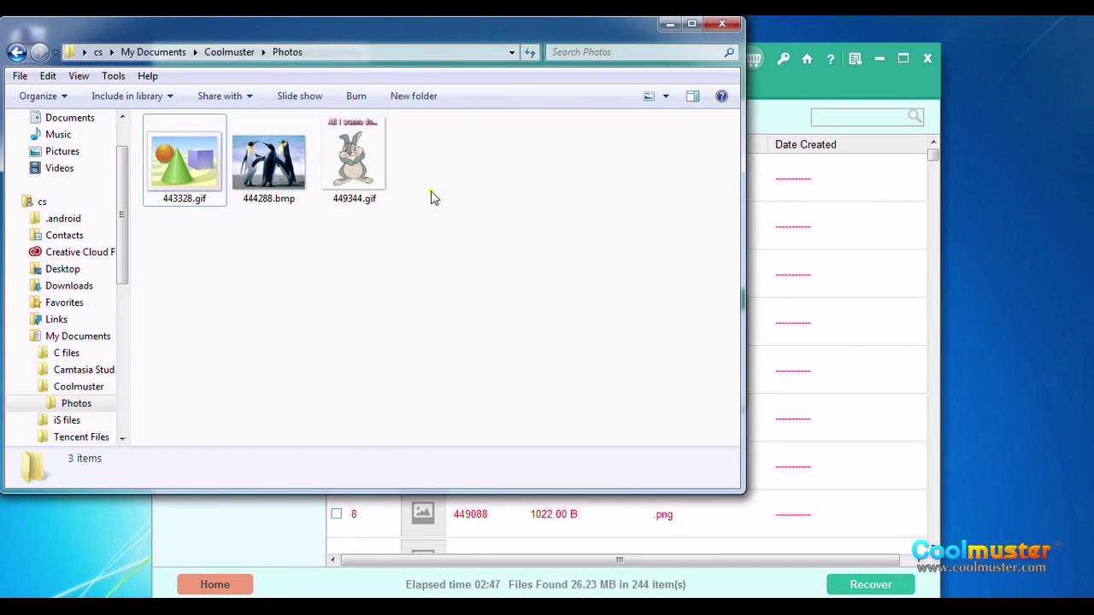
{"action": "left_click", "coordinate": [724, 26]}
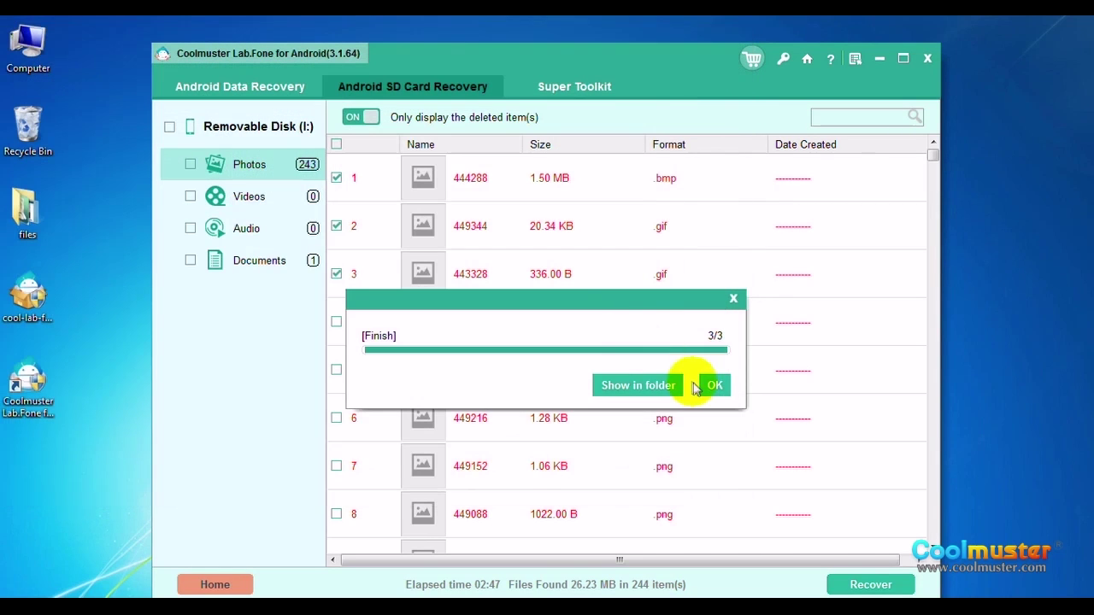
{"action": "left_click", "coordinate": [713, 385]}
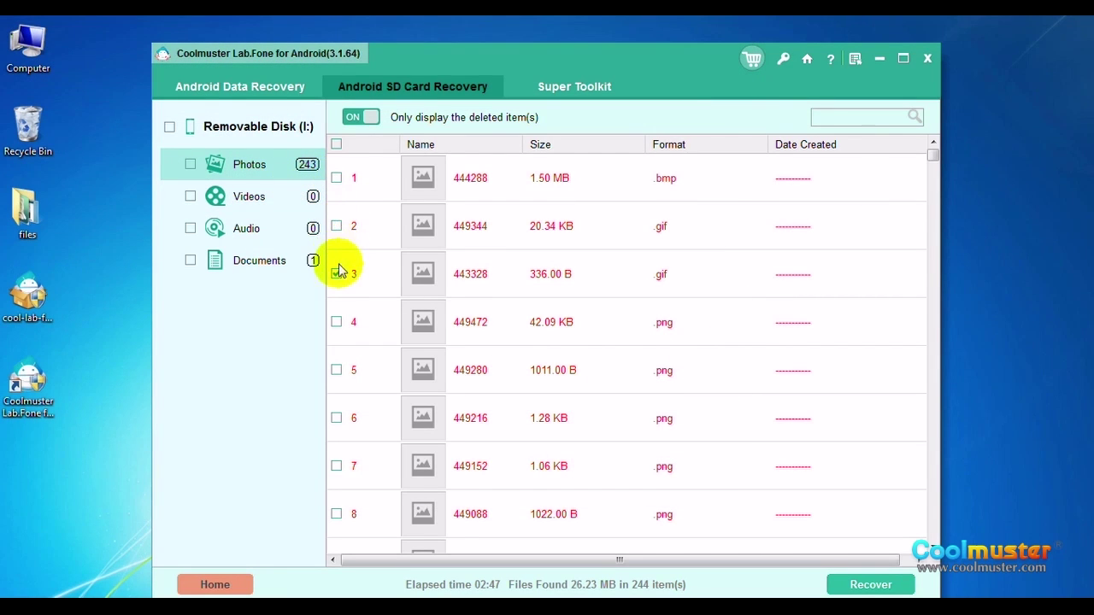
Step: Recover the SD card document 17984 from Documents into the Coolmuster folder
{"action": "left_click", "coordinate": [263, 258]}
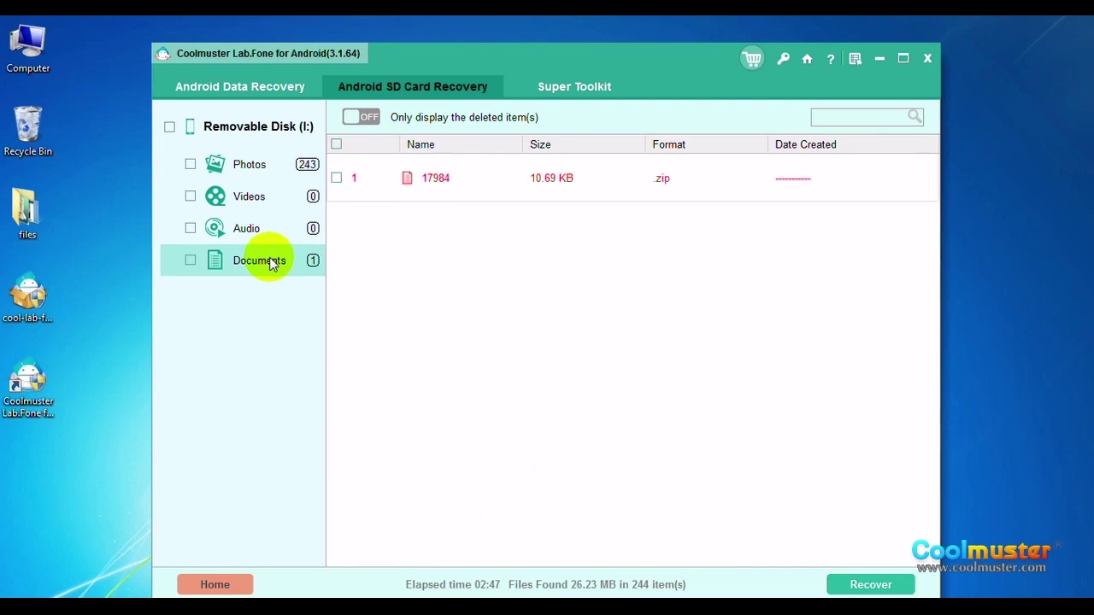
{"action": "left_click", "coordinate": [336, 179]}
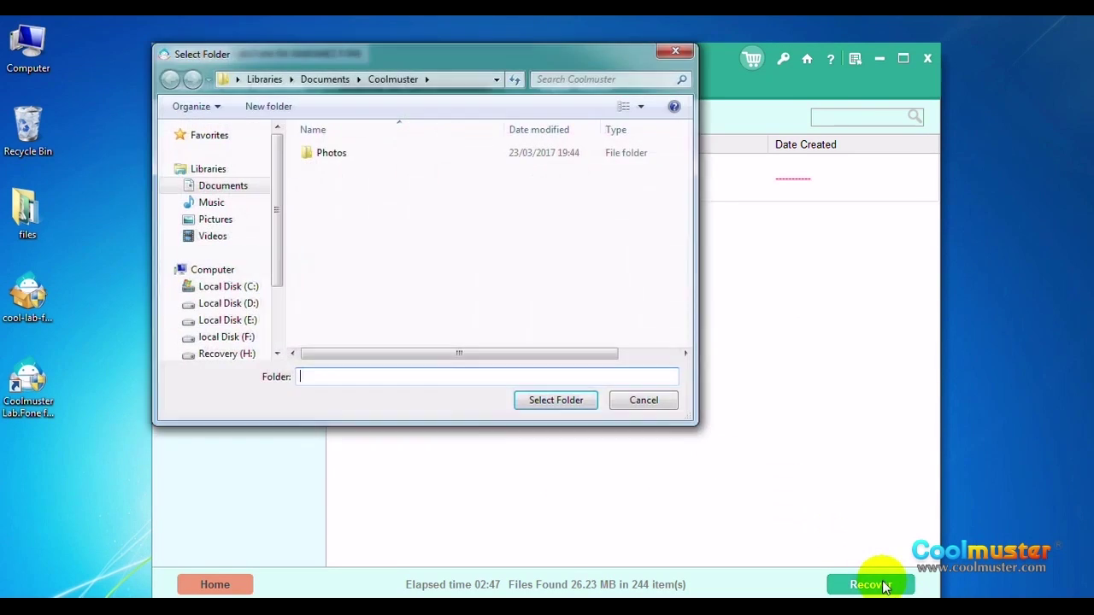
{"action": "left_click", "coordinate": [577, 401]}
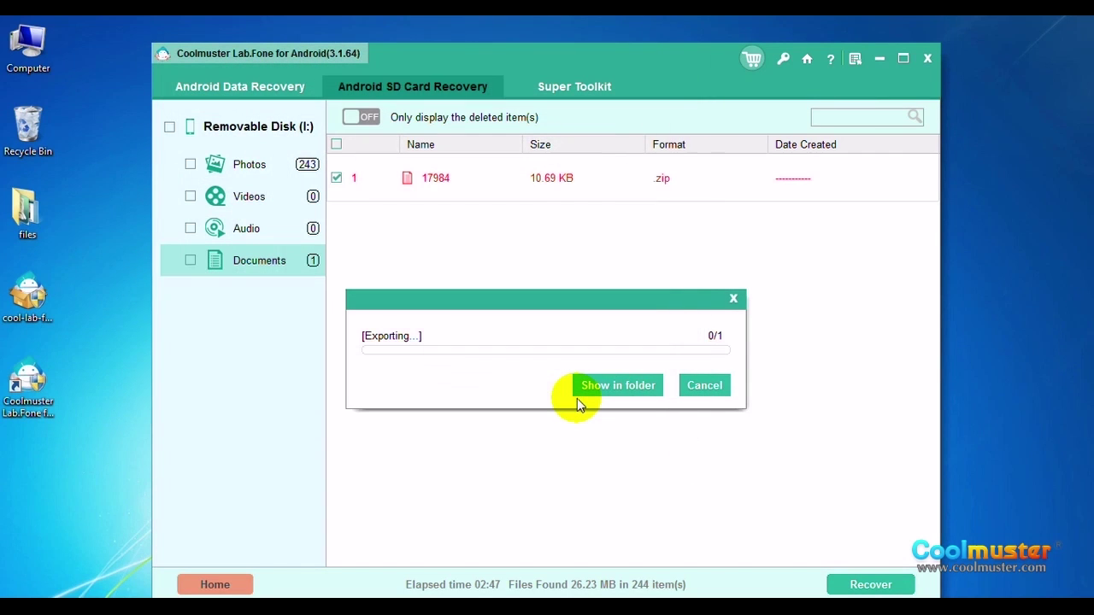
Step: Verify 17984.zip appears in Coolmuster\Documents, then close Explorer
{"action": "left_click", "coordinate": [637, 387]}
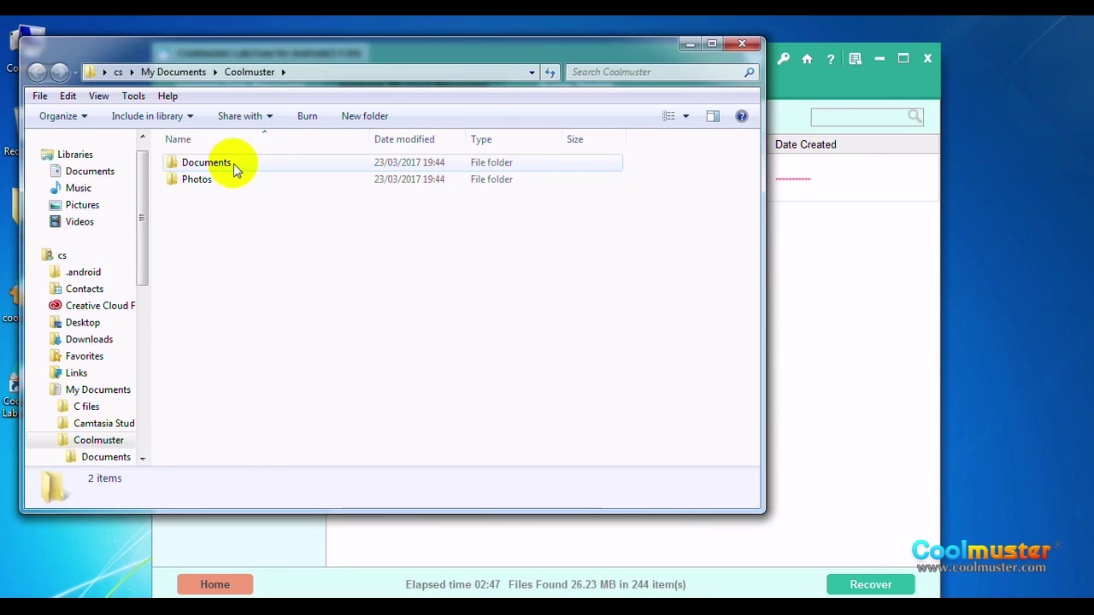
{"action": "left_click", "coordinate": [233, 163]}
{"action": "double_click", "coordinate": [234, 166]}
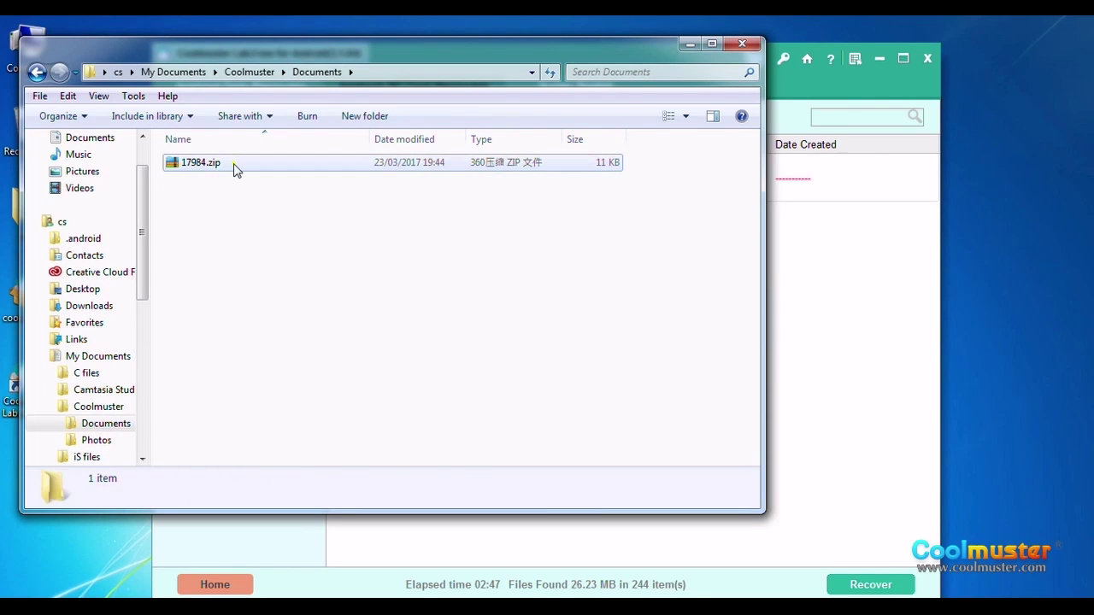
{"action": "left_click", "coordinate": [235, 167]}
{"action": "left_click", "coordinate": [742, 42]}
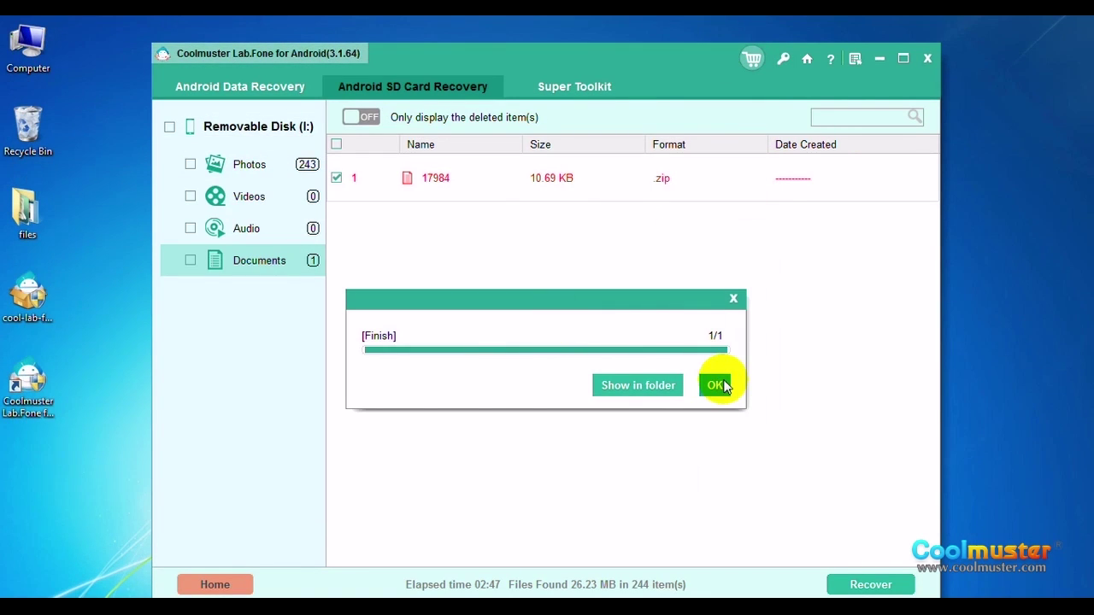